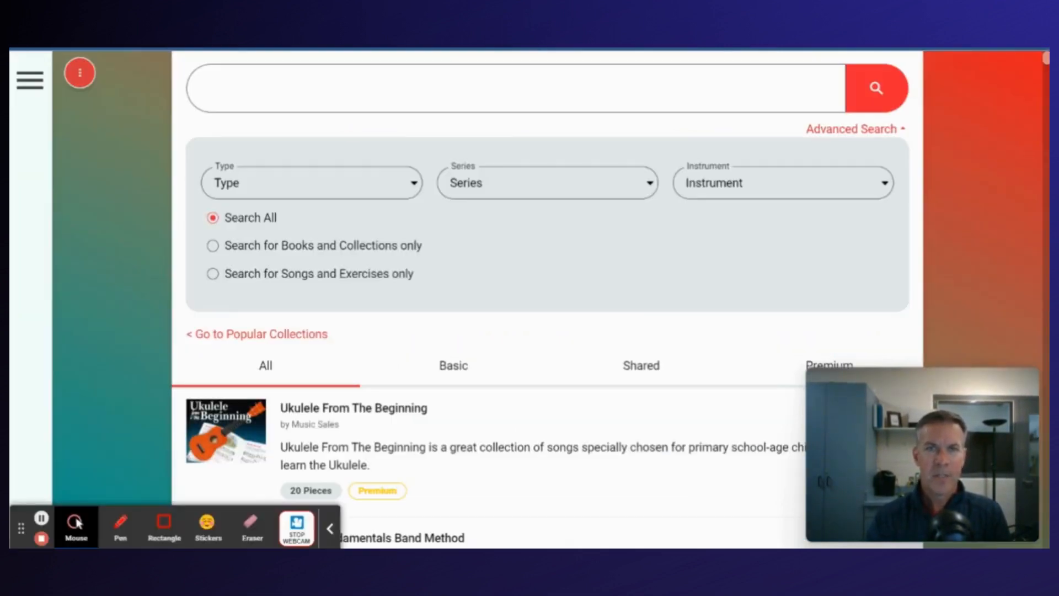
- Open the exercise "All 12 Major Scales - Circle of 4ths, 1 Octave" from the favorite picks in Favorites
left_click(30, 82)
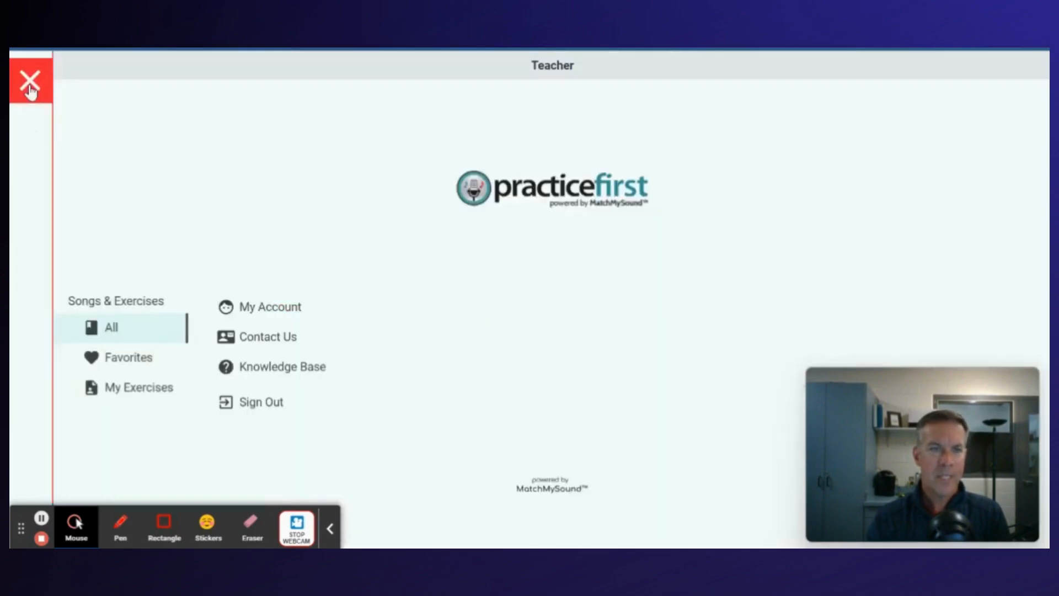
left_click(117, 357)
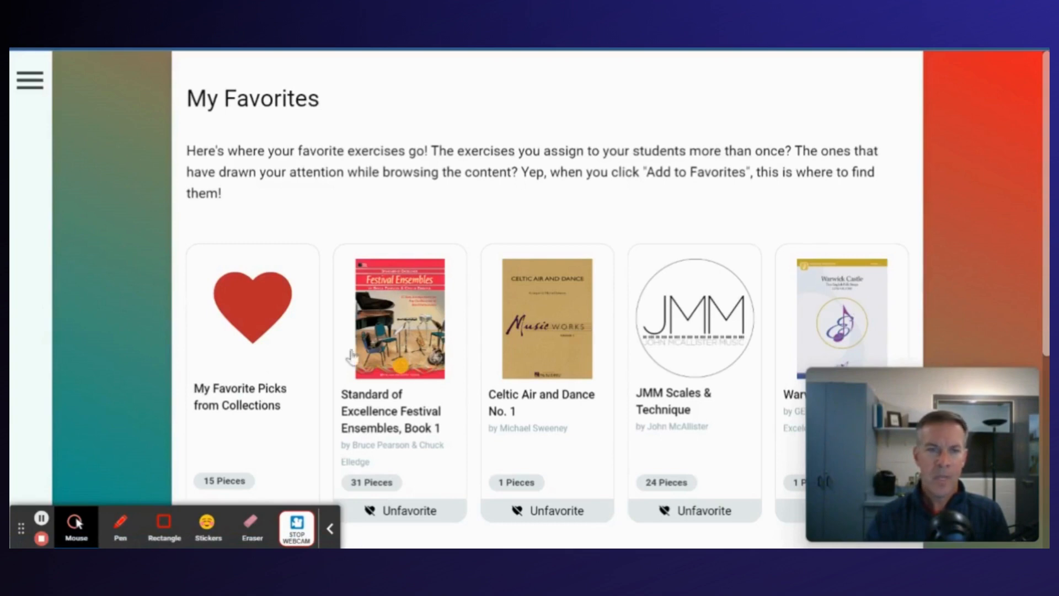
left_click(271, 346)
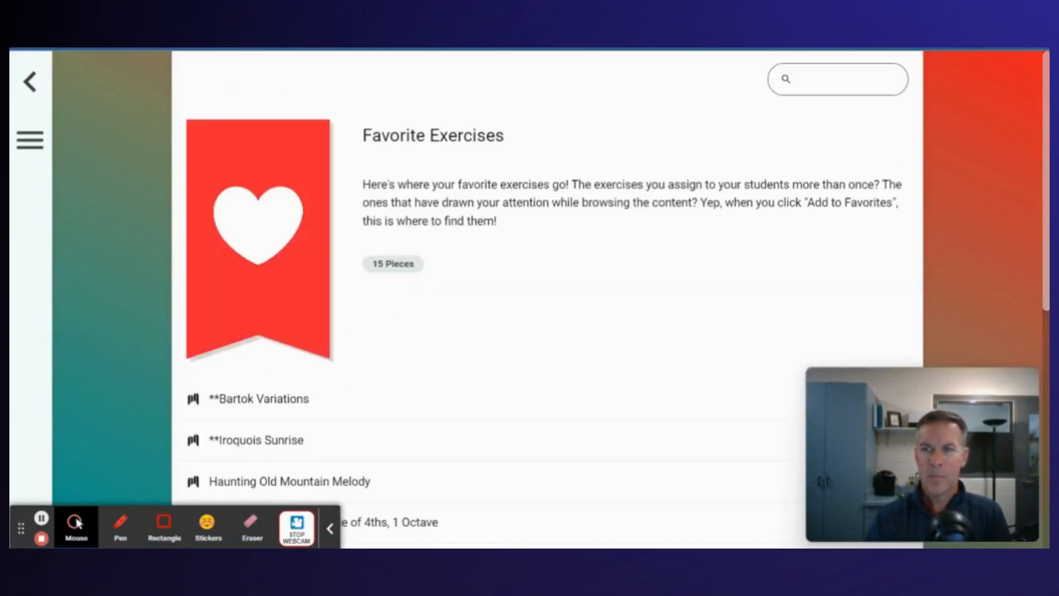
left_click_drag(1047, 168, 1044, 304)
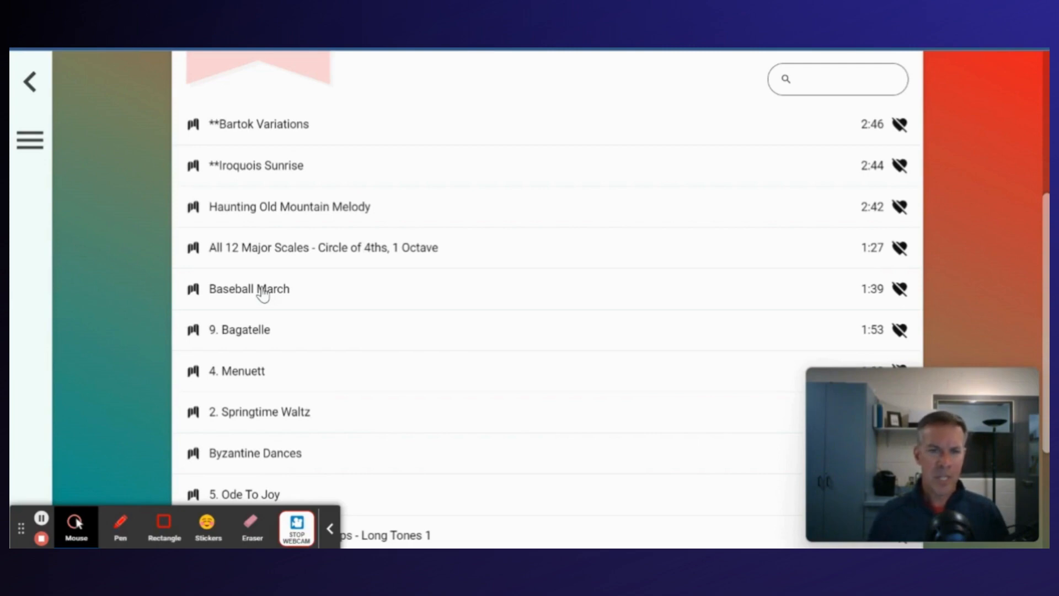
left_click(307, 249)
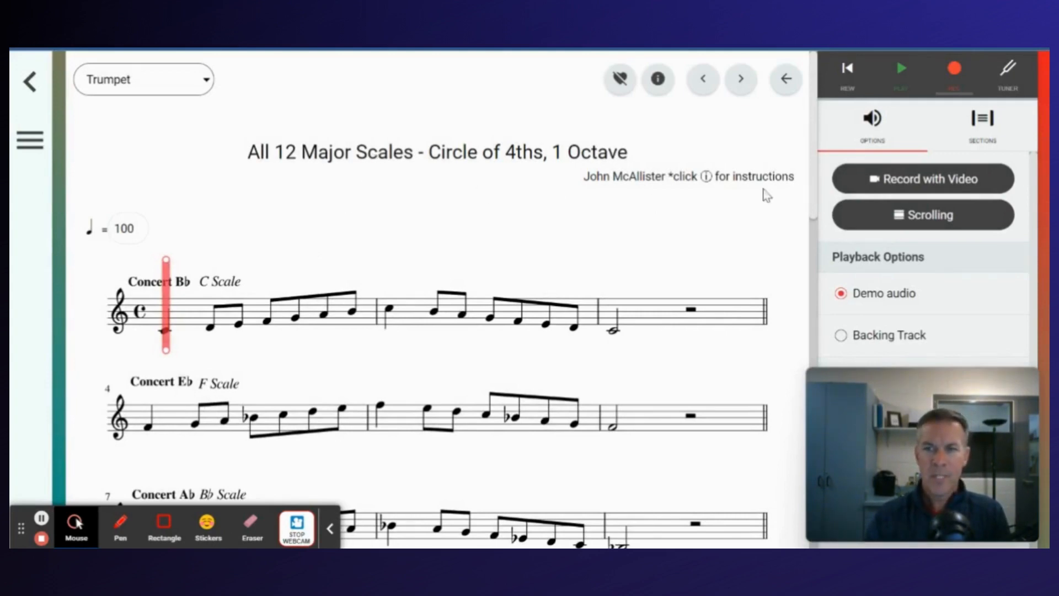
- Examine the Concert Bb, Eb, Ab and Db scales in the trumpet part and return to the favorite exercises
left_click(813, 186)
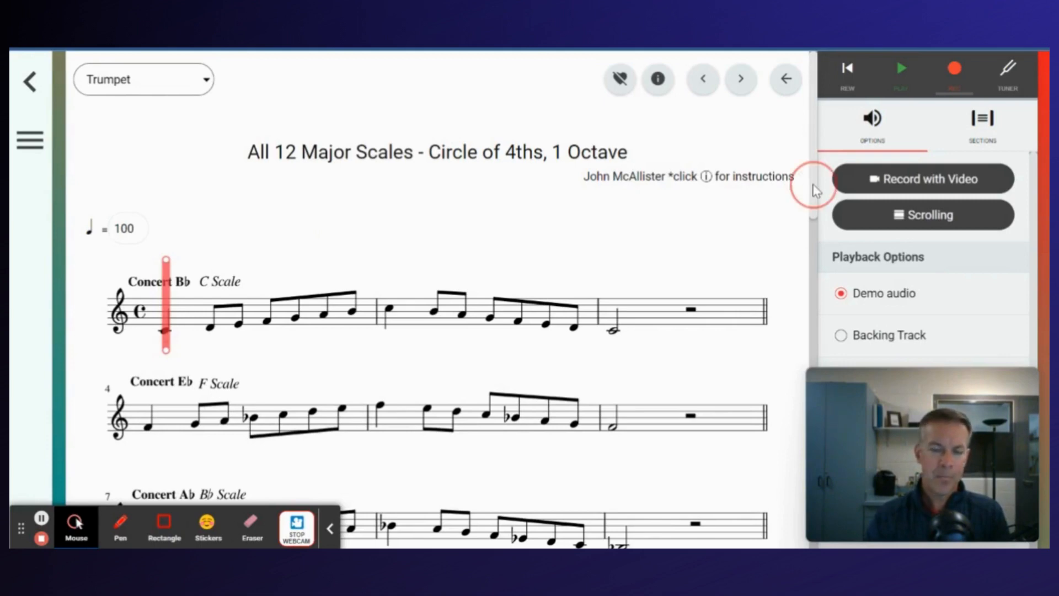
left_click_drag(817, 190, 815, 235)
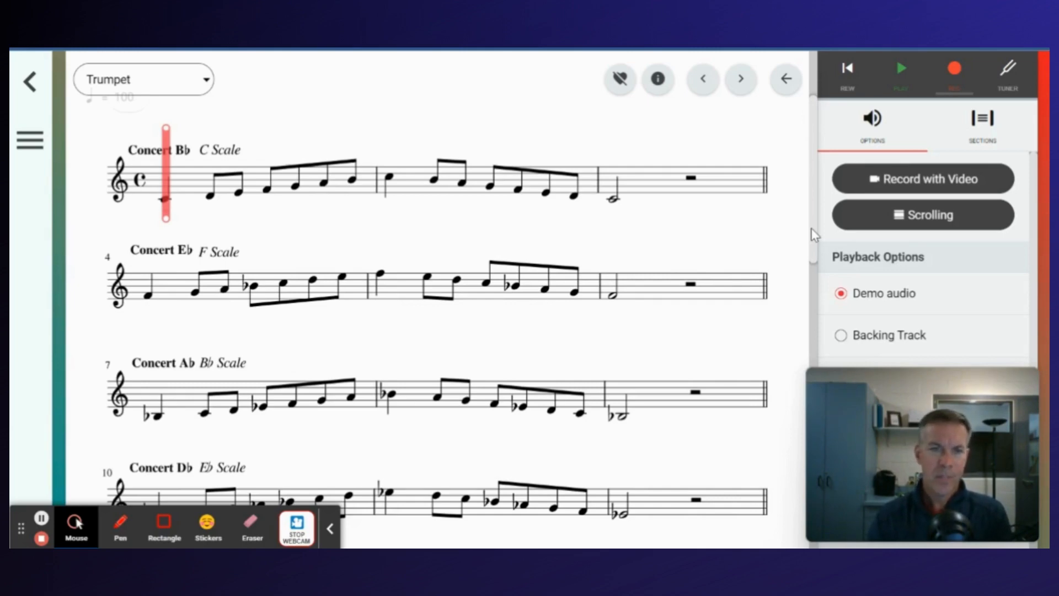
left_click_drag(814, 235, 816, 244)
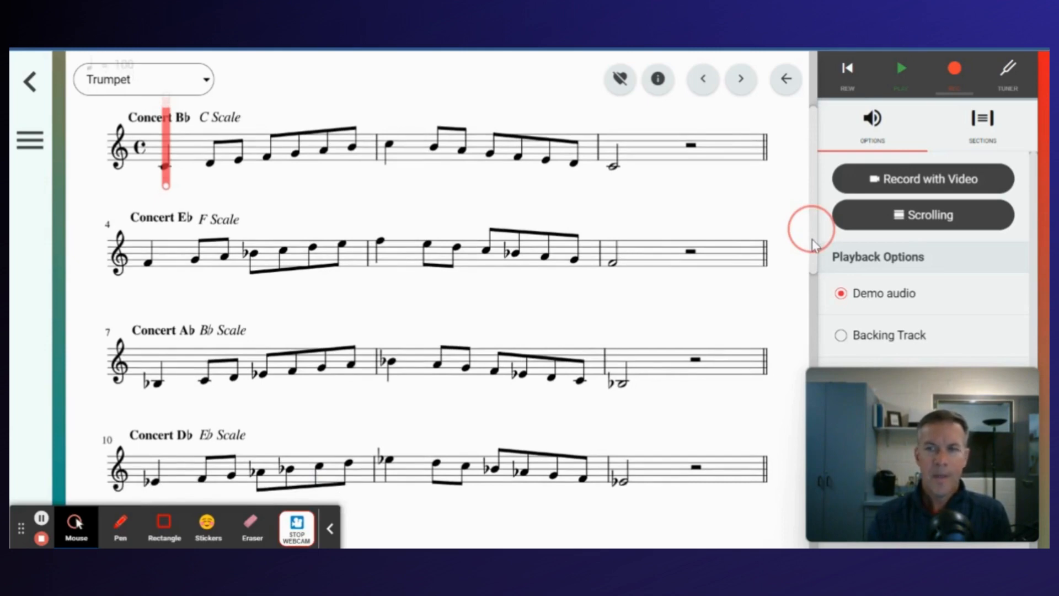
left_click_drag(812, 243, 815, 237)
scroll(815, 237, "down", 3)
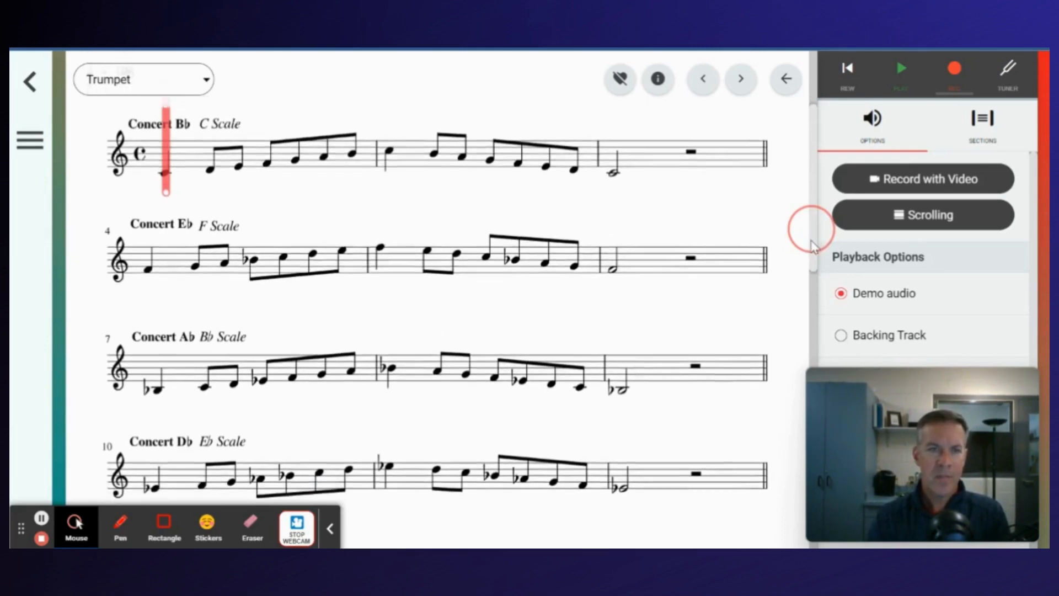
scroll(808, 234, "up", 5)
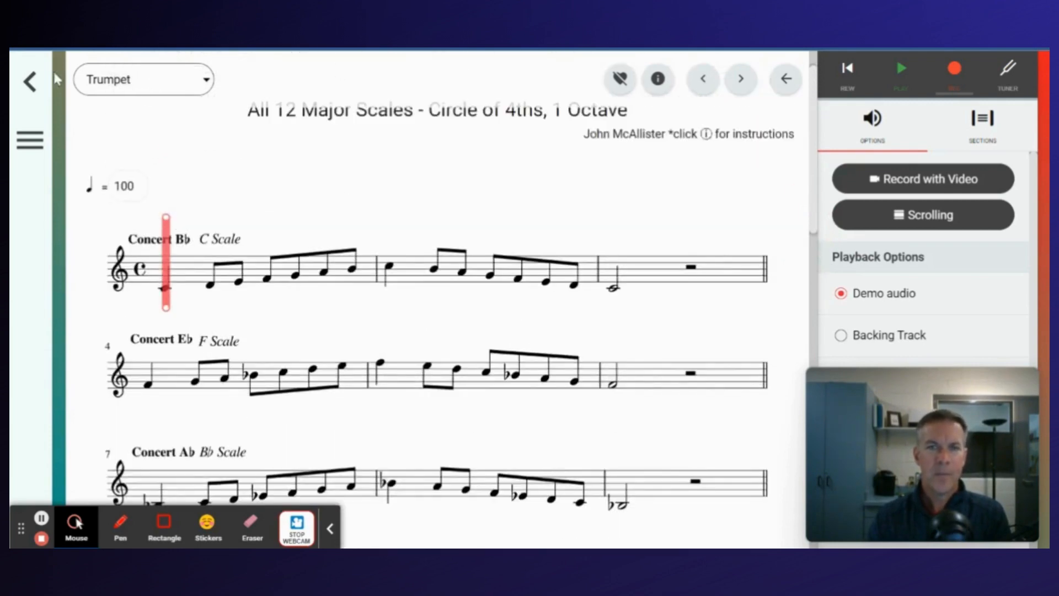
left_click(31, 83)
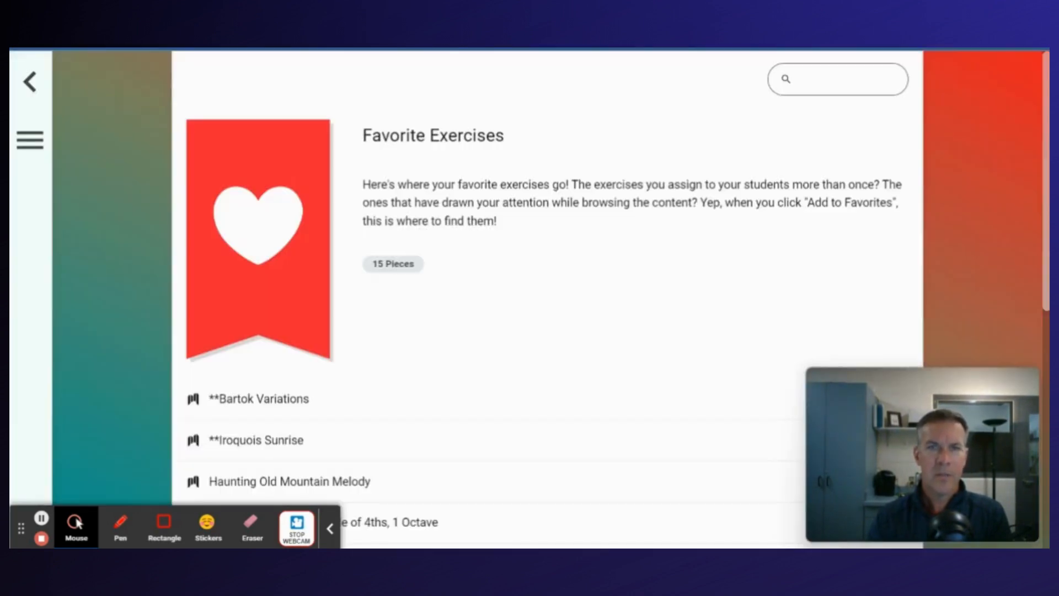
- Switch to the Final Scales Pre-Test task in MusicFirst Classroom and review its description and grading rubric
left_click(518, 49)
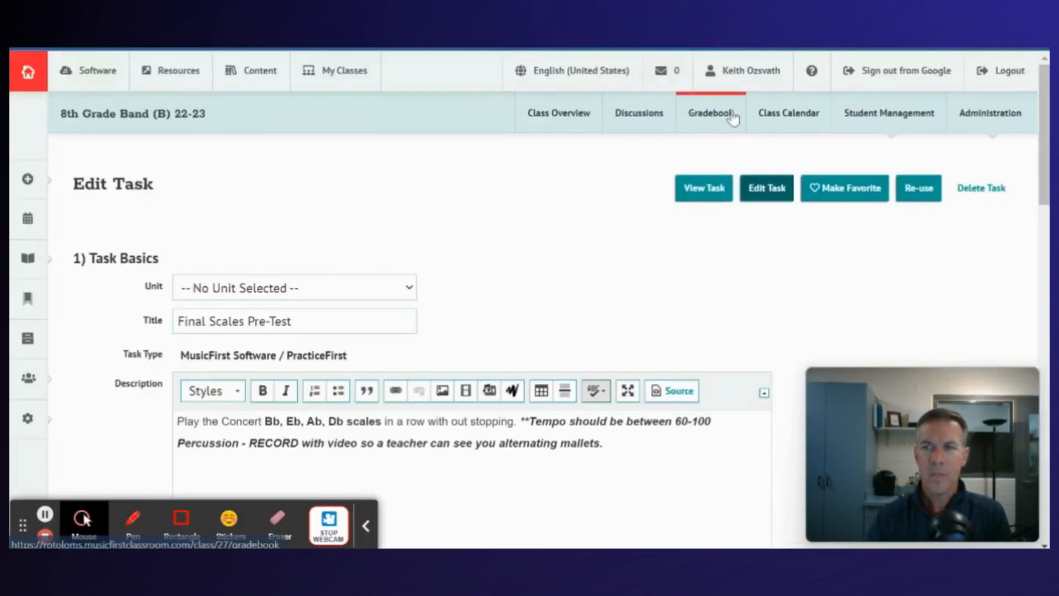
left_click_drag(1044, 132, 1047, 188)
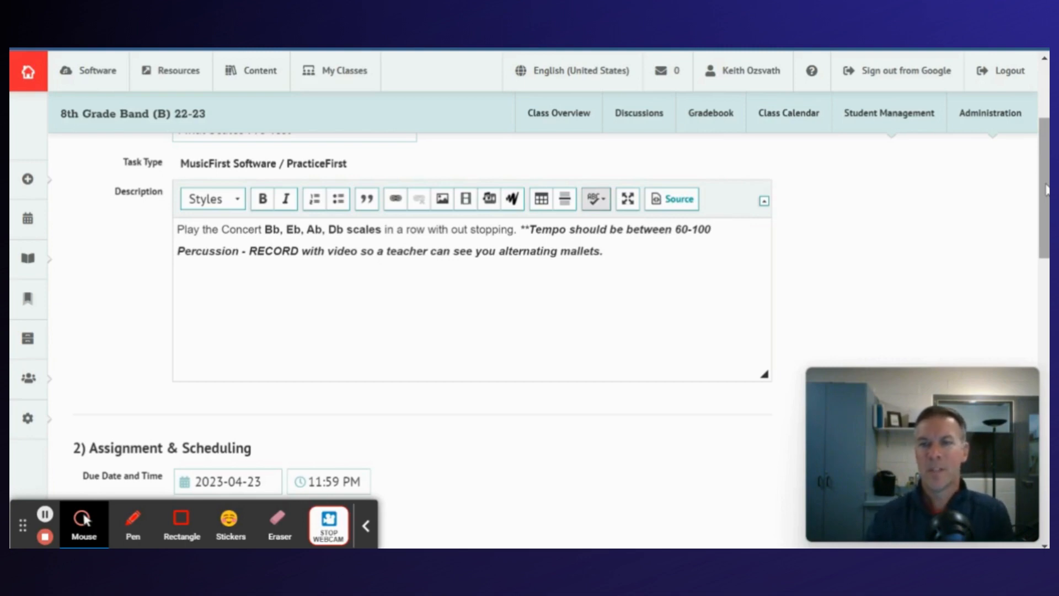
mouse_move(1046, 189)
left_mouse_down()
mouse_move(1038, 331)
mouse_move(1037, 182)
left_mouse_up()
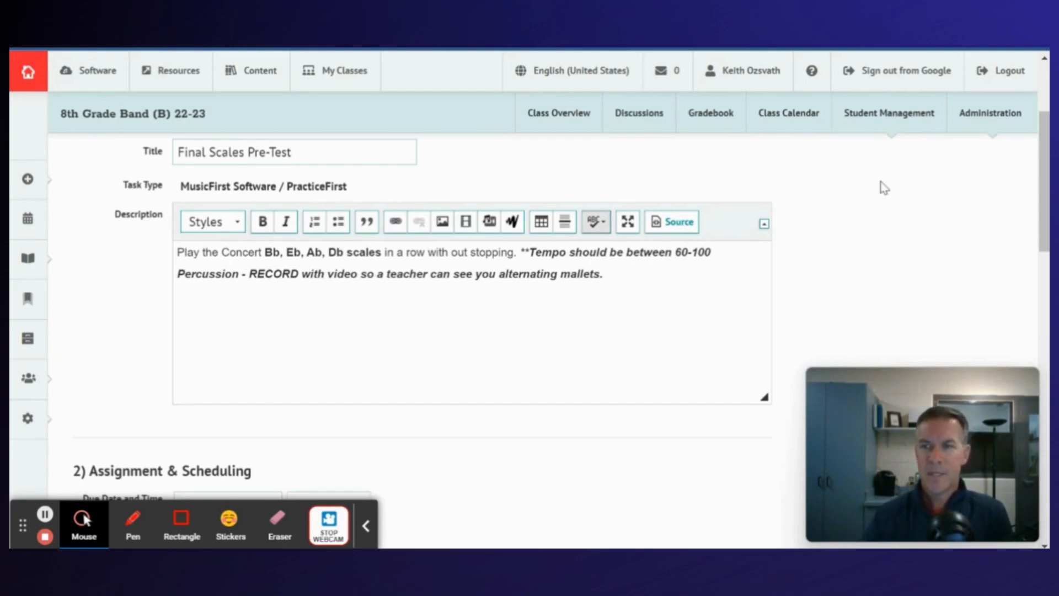
left_click_drag(1044, 157, 1021, 394)
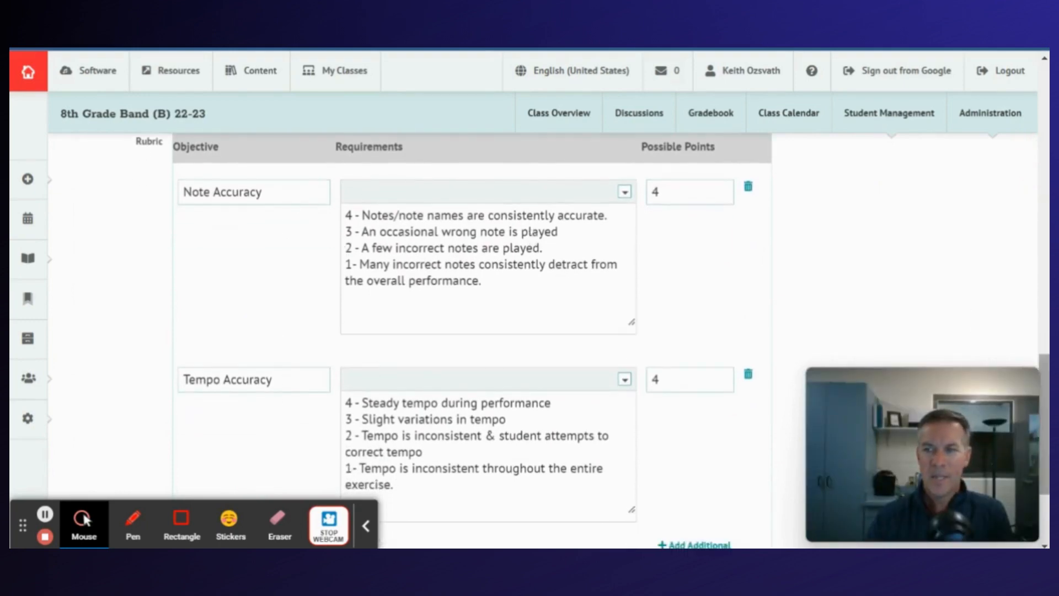
left_click_drag(1045, 359, 1037, 91)
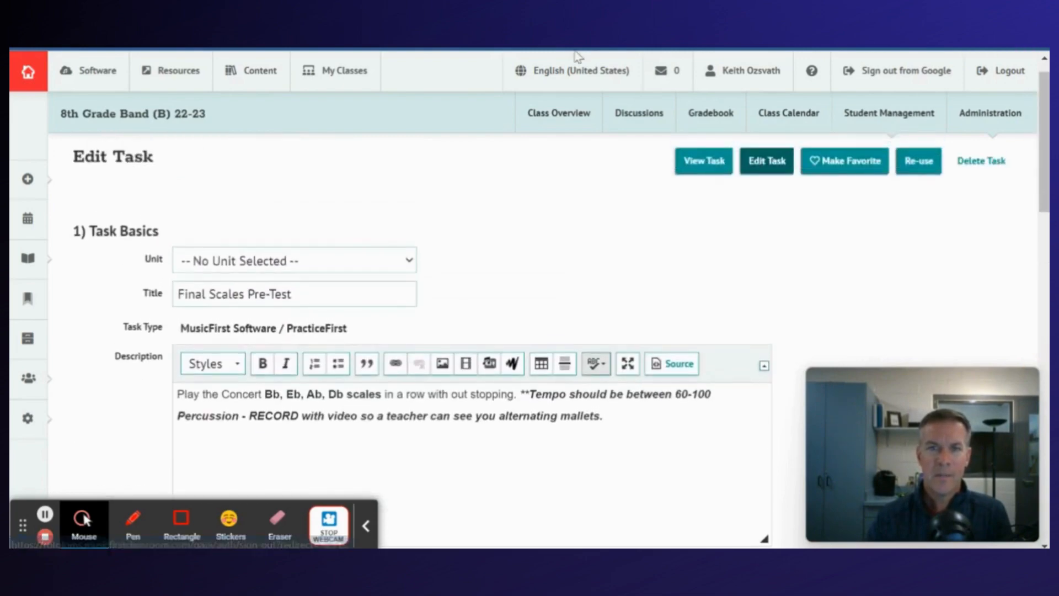
- View the Final Scales Pre-Test task and bring up the trumpet submission for the 12 major scales exercise
left_click(707, 165)
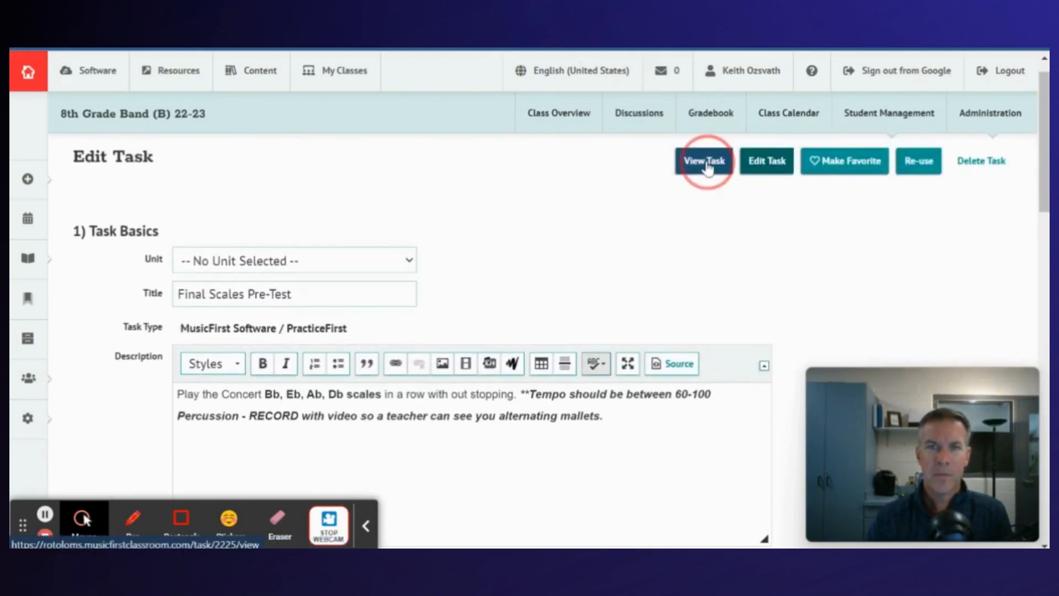
left_click(606, 102)
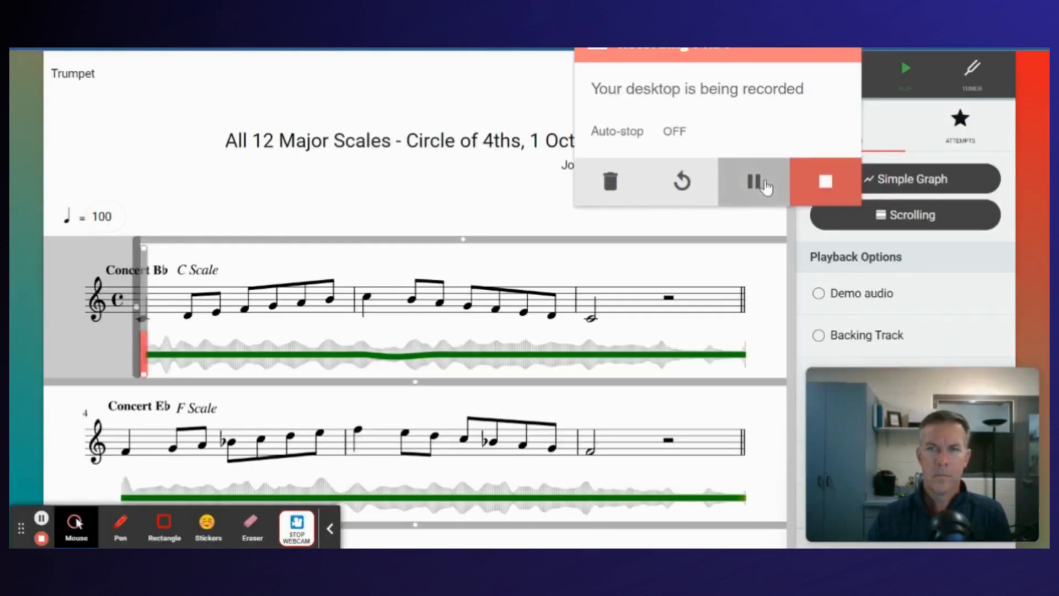
left_click(532, 176)
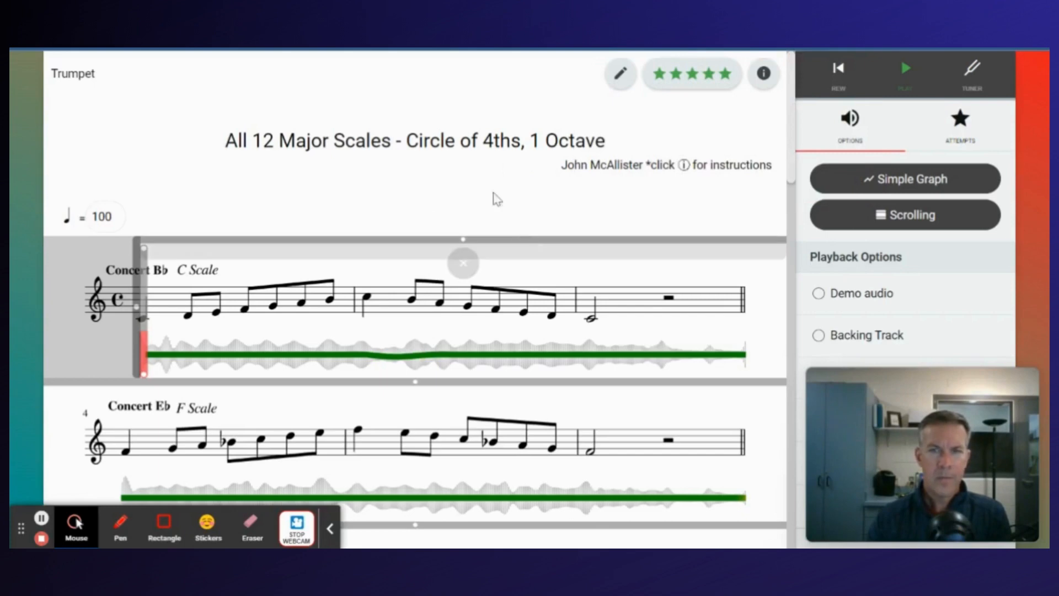
- Play back the submitted trumpet recording through the Concert Ab scale, following the score, and pause it
left_click(905, 83)
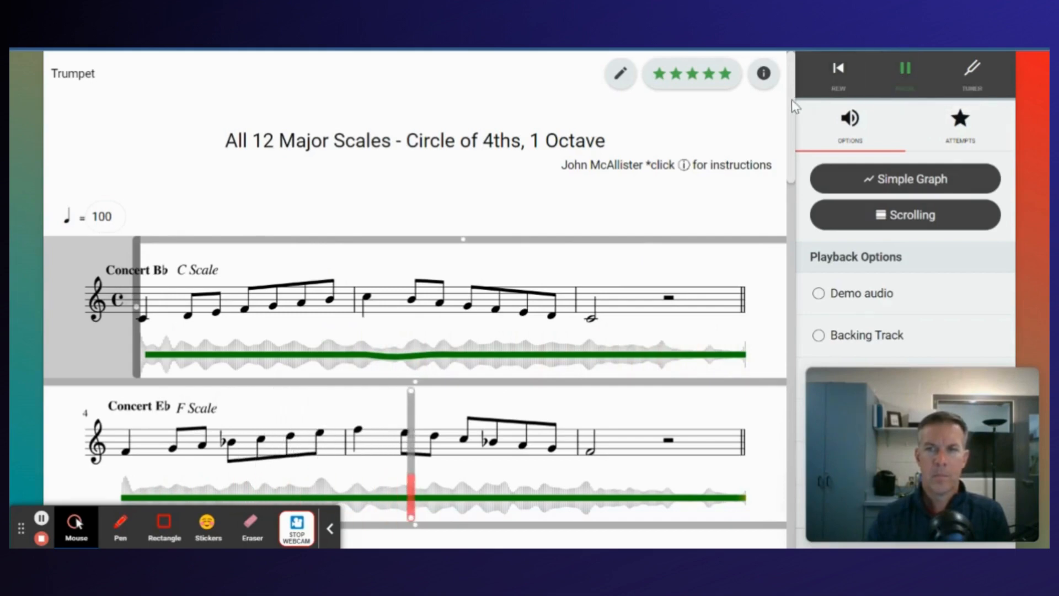
left_click_drag(792, 99, 782, 212)
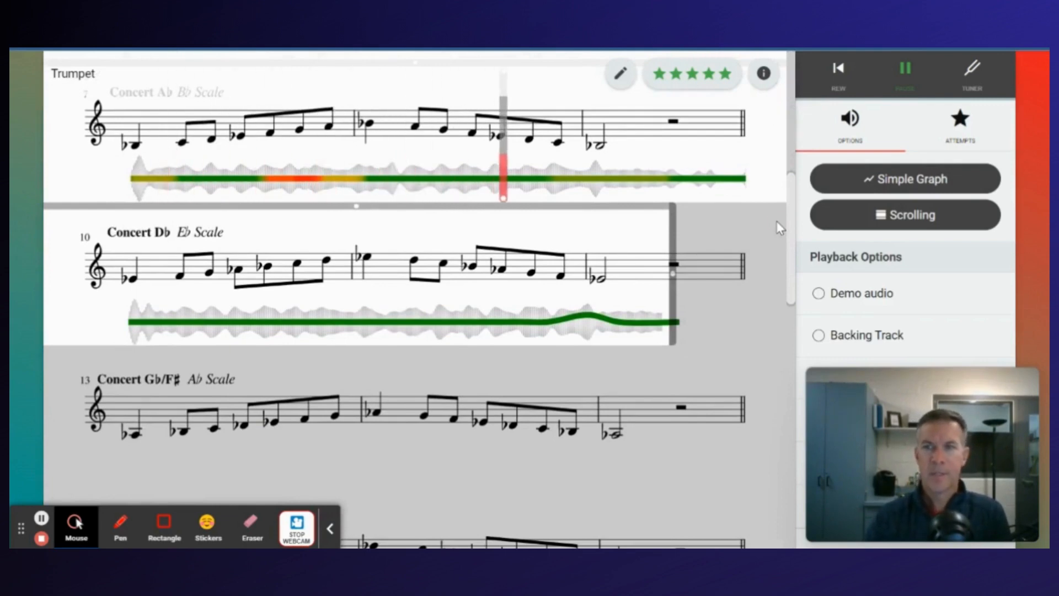
left_click(904, 71)
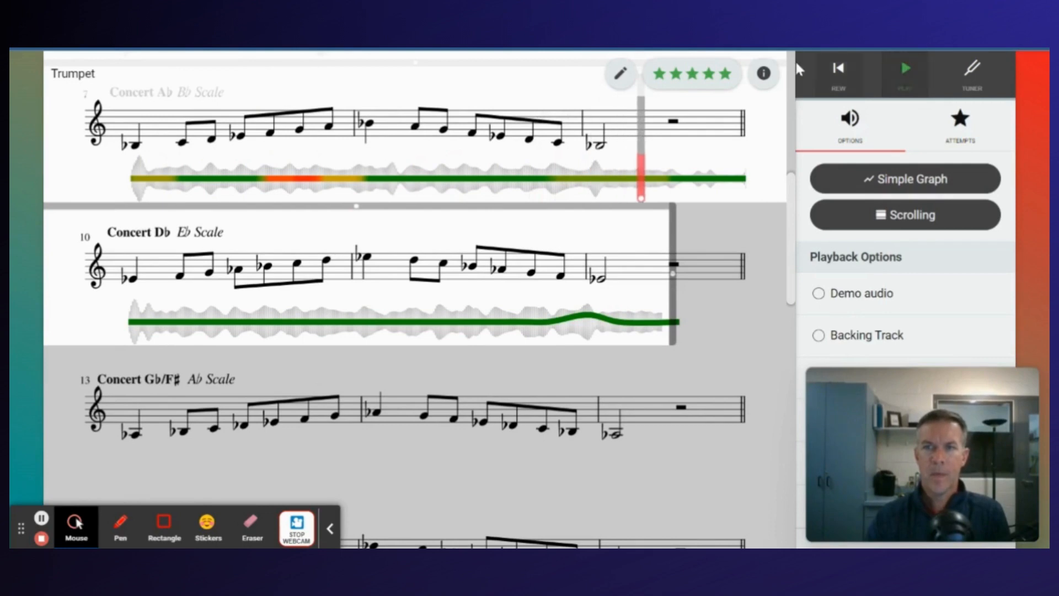
- Review the assignment info and the exercise details of the scales submission, and close the information window
left_click(764, 75)
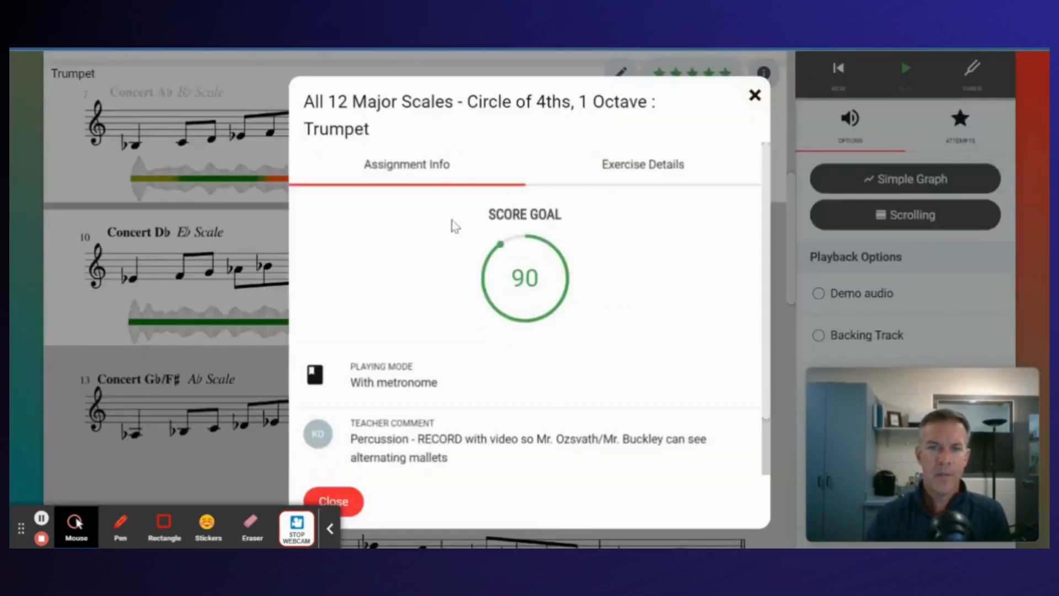
mouse_move(486, 295)
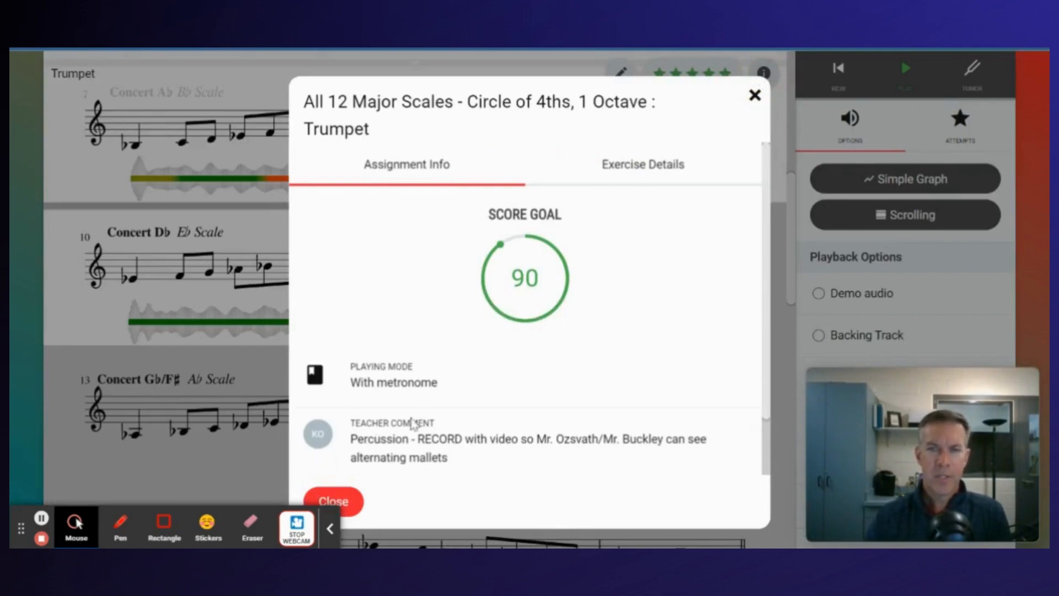
left_click(635, 176)
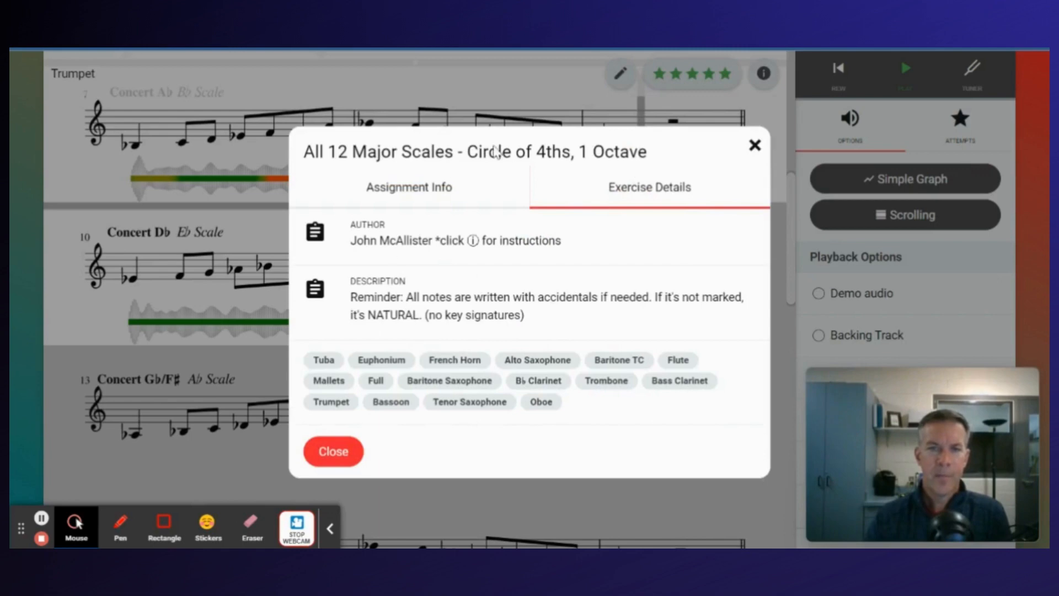
left_click(330, 450)
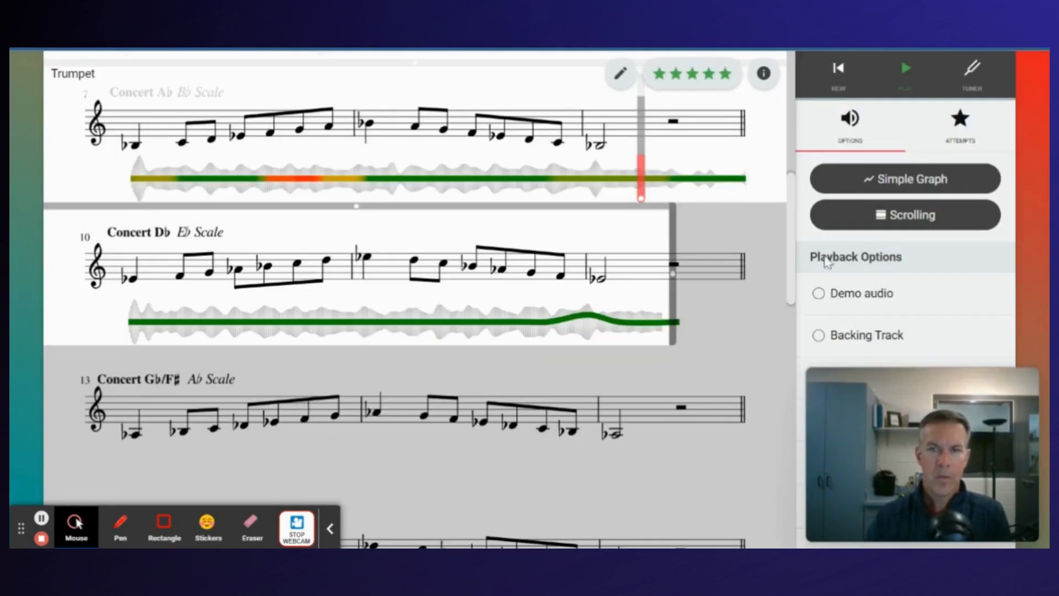
- Examine the assessment graph beneath the submitted scales, checking the feedback near the end of the Concert Db scale
left_click_drag(793, 256, 794, 216)
mouse_move(289, 353)
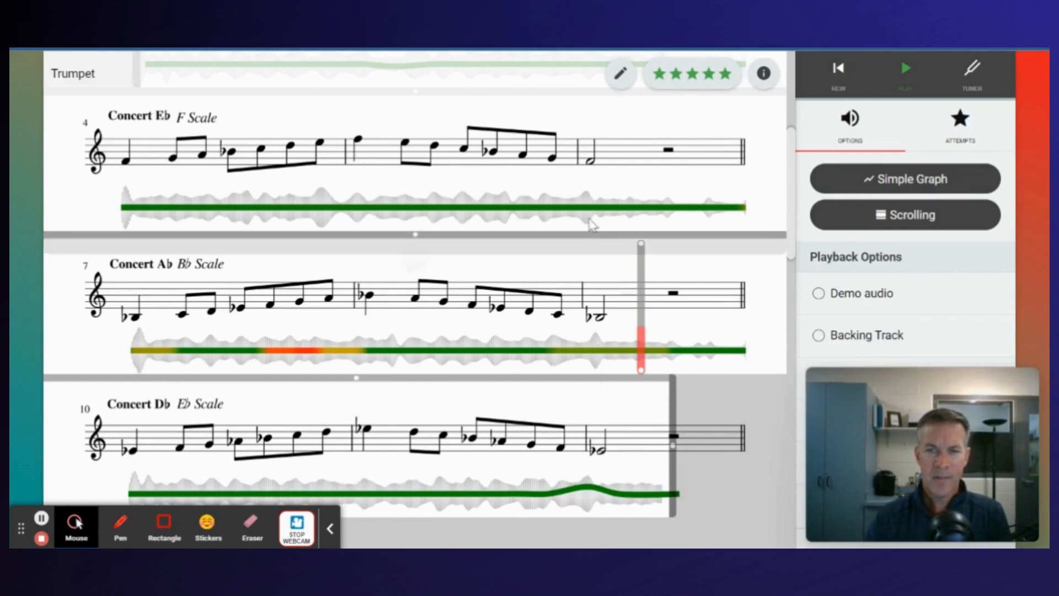
mouse_move(584, 488)
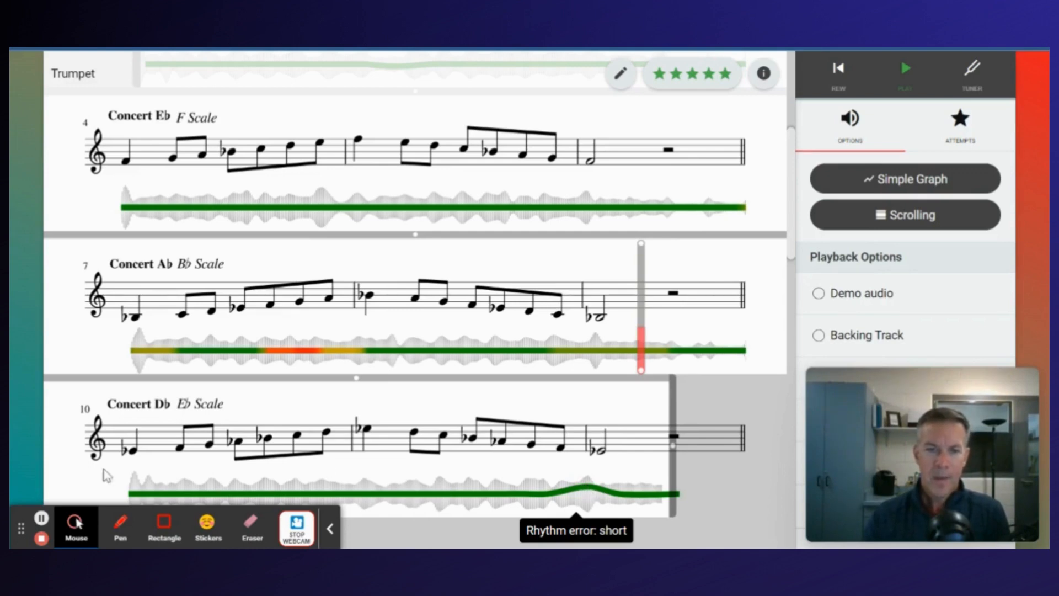
left_click(41, 517)
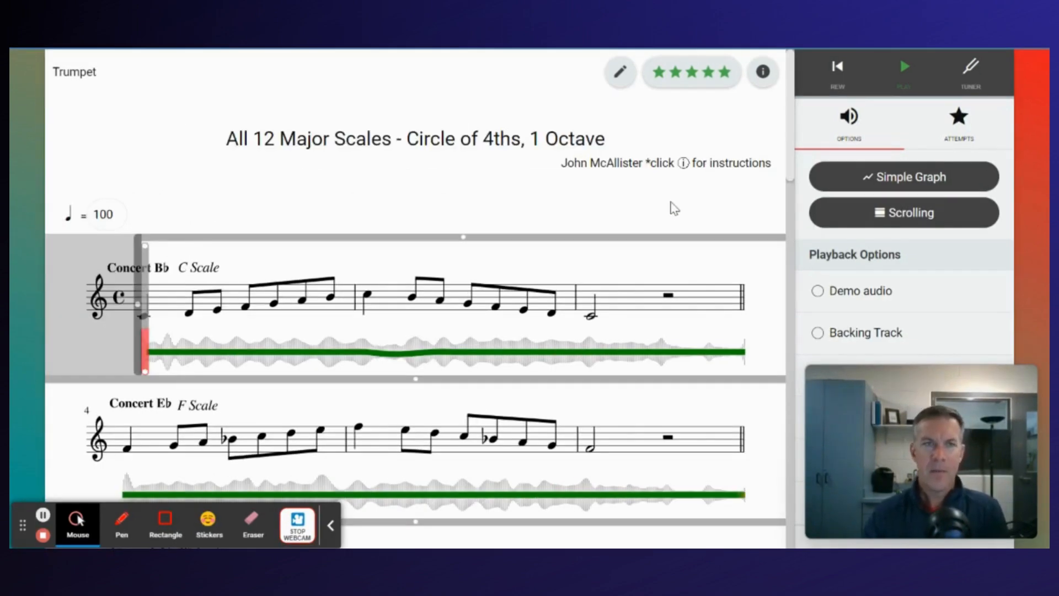
left_click_drag(789, 149, 789, 181)
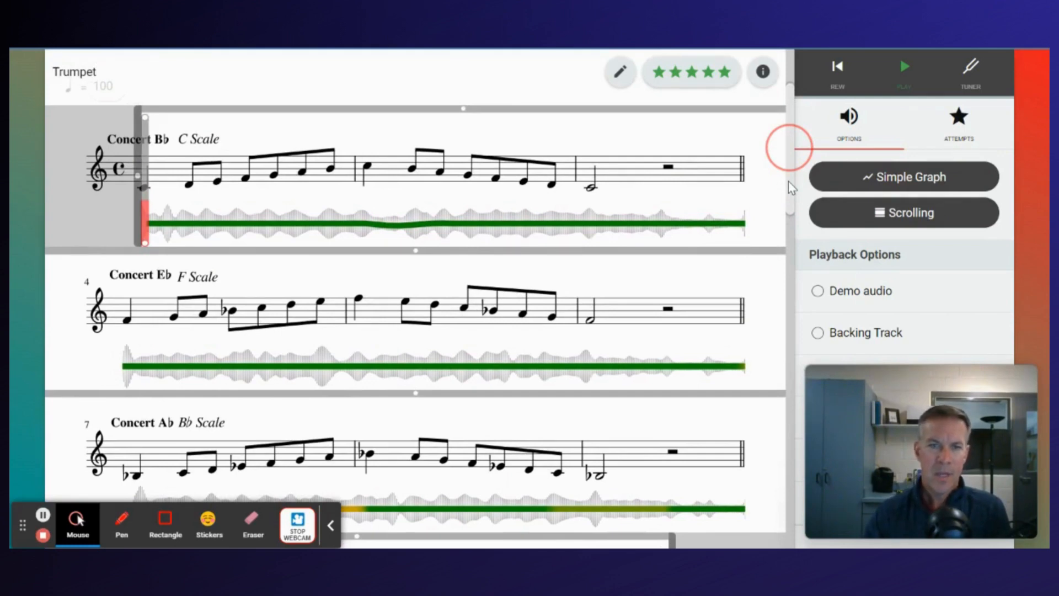
mouse_move(789, 183)
left_mouse_down()
mouse_move(790, 213)
mouse_move(799, 157)
mouse_move(793, 194)
left_mouse_up()
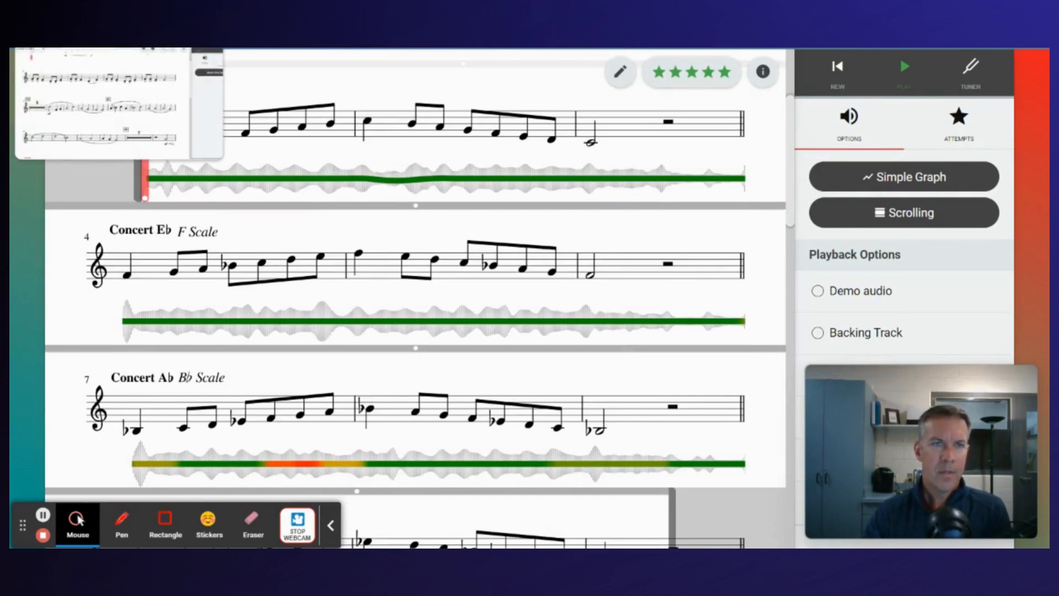
- Switch to the Trumpet in Bb 1 exercise with the section-marking option and look over the opening of its score
left_click(78, 11)
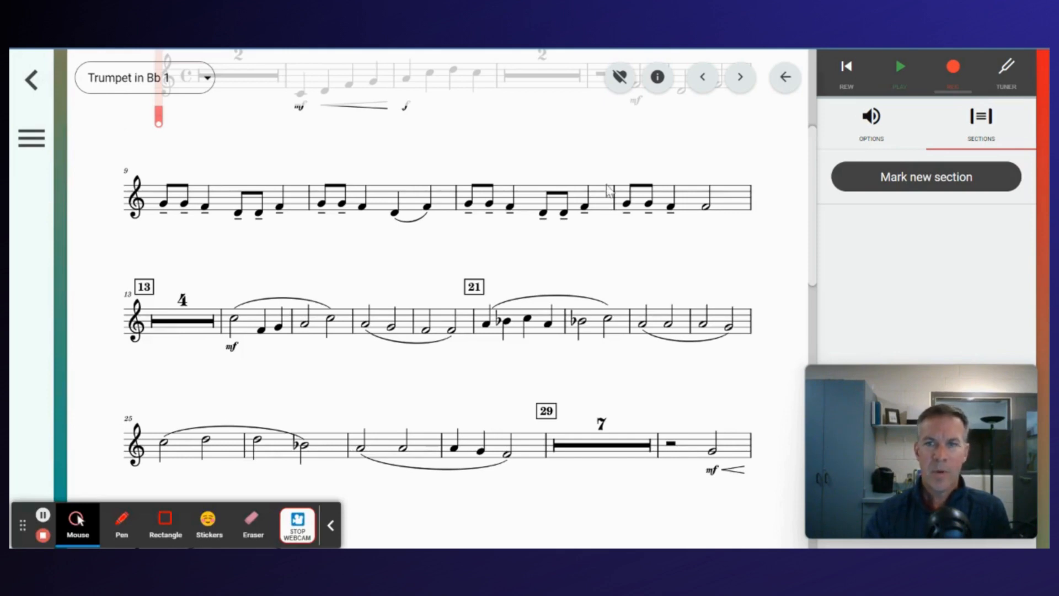
left_click(815, 188)
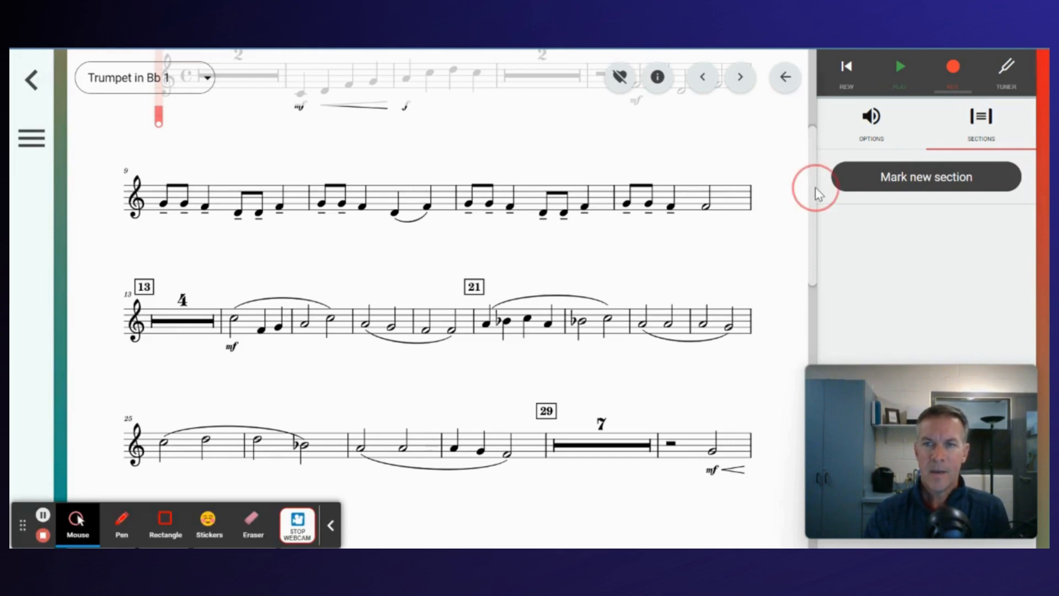
left_click_drag(817, 195, 819, 178)
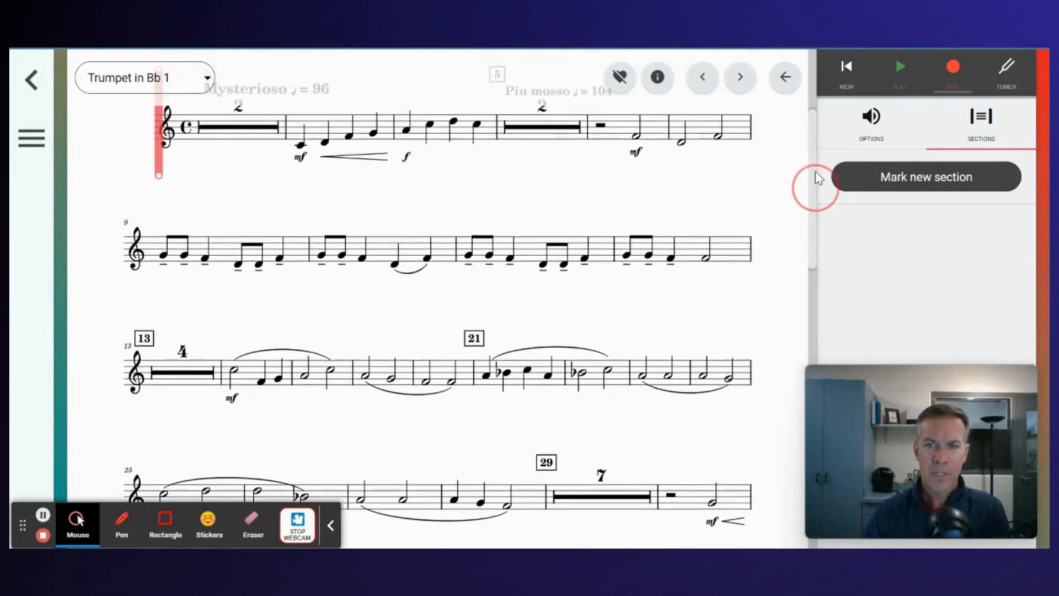
left_click_drag(818, 175, 820, 174)
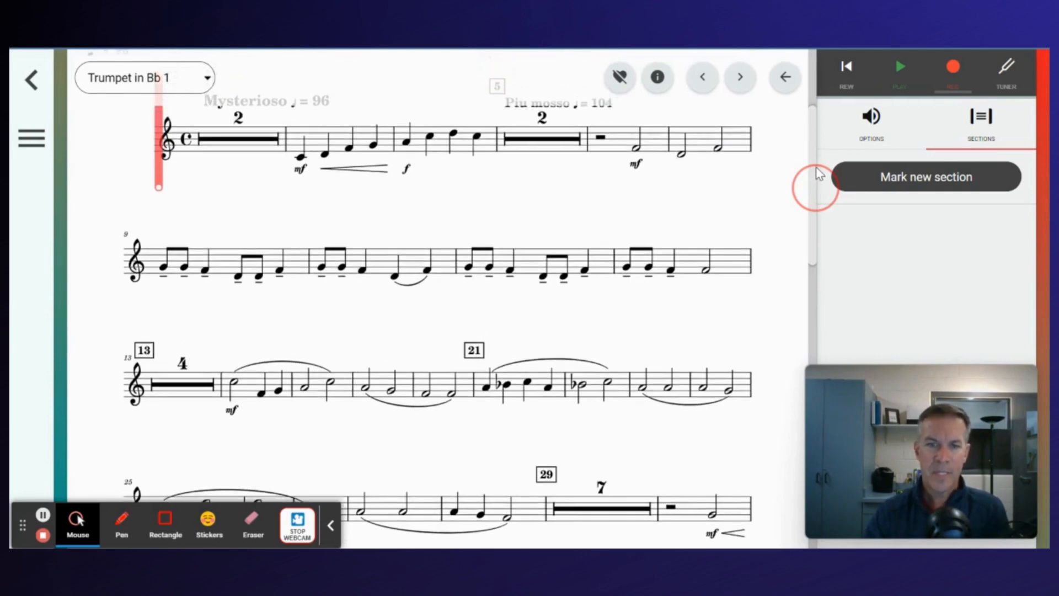
- Look over the Iroquois Sunrise trumpet part down to rehearsal mark 29 and return to its opening
mouse_move(820, 174)
left_mouse_down()
mouse_move(818, 184)
mouse_move(820, 135)
mouse_move(814, 194)
left_mouse_up()
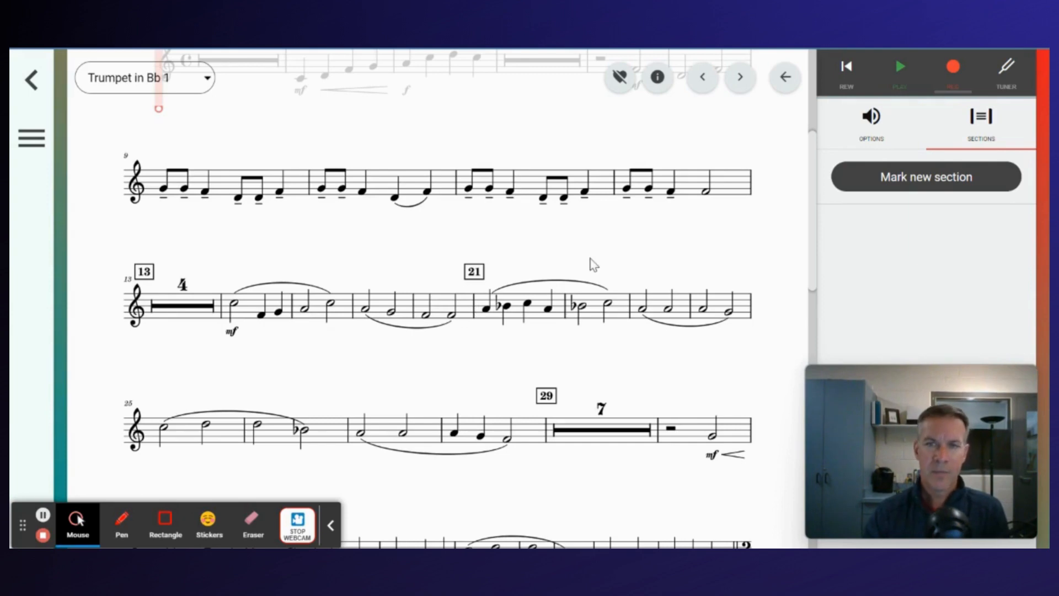
left_click(812, 266)
left_click_drag(812, 265, 811, 201)
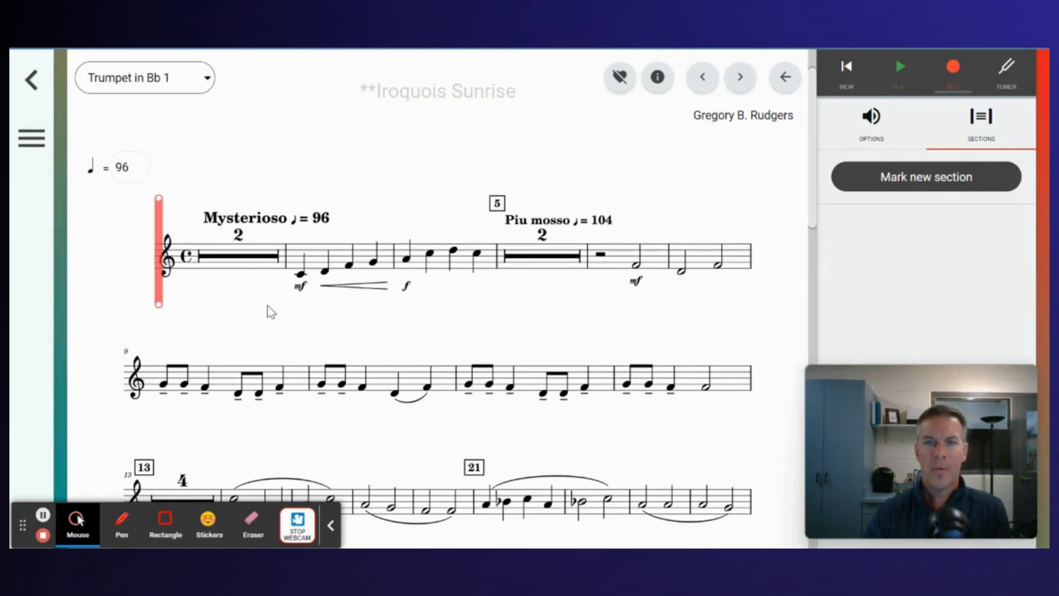
left_click(44, 513)
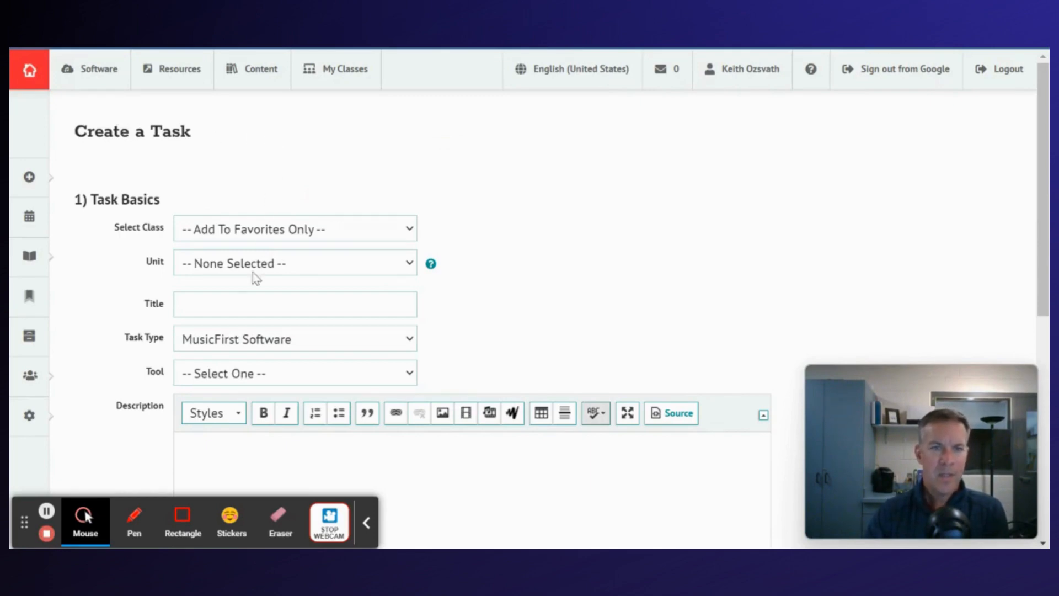
- Title the new task Iroquois Sunrise Pretest and choose PracticeFirst as its tool
left_click(251, 296)
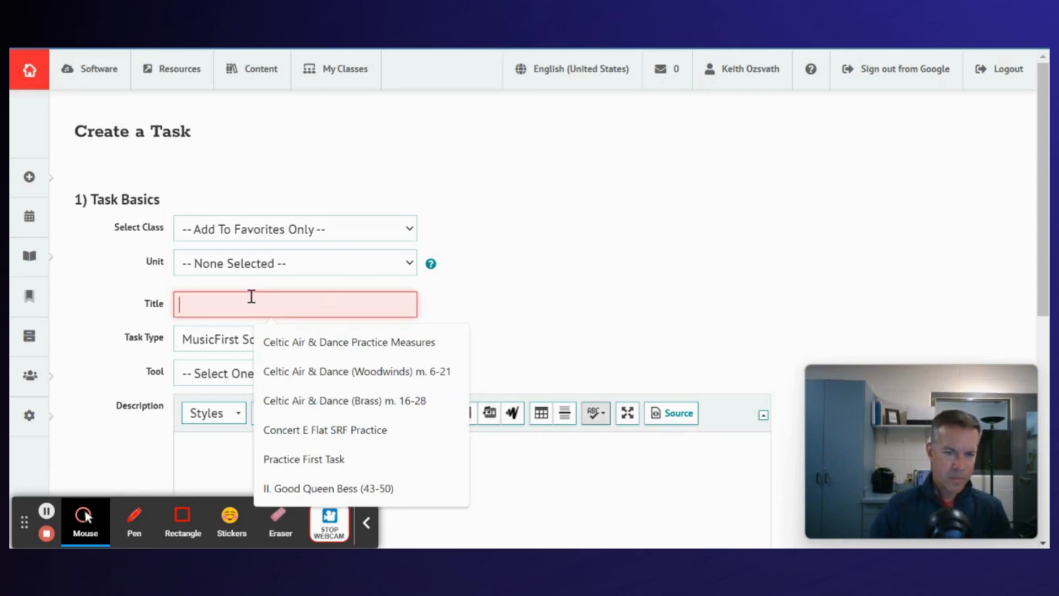
type("Iroquois Sunrise")
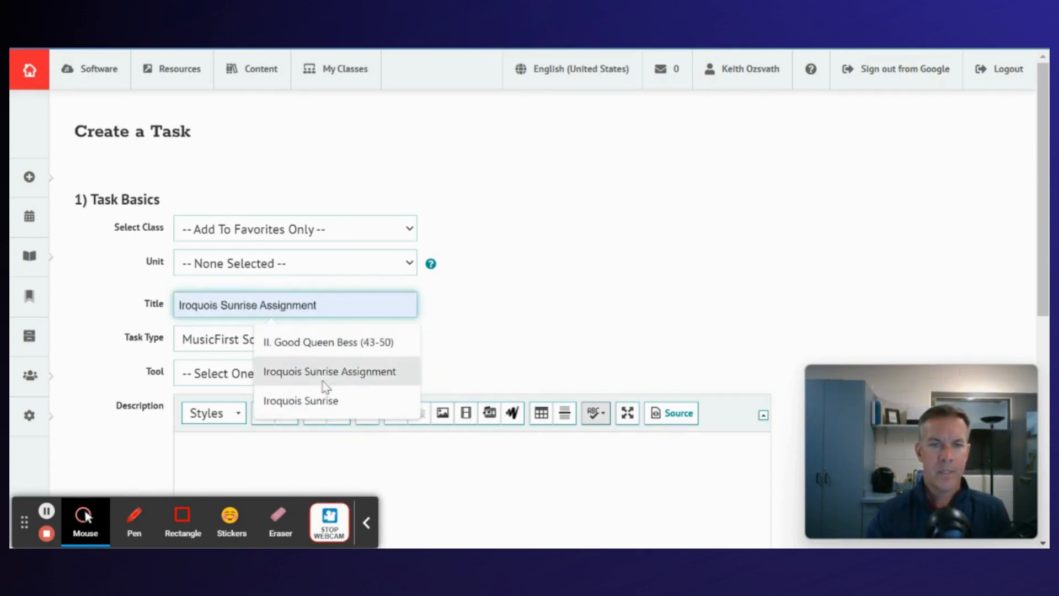
left_click(315, 406)
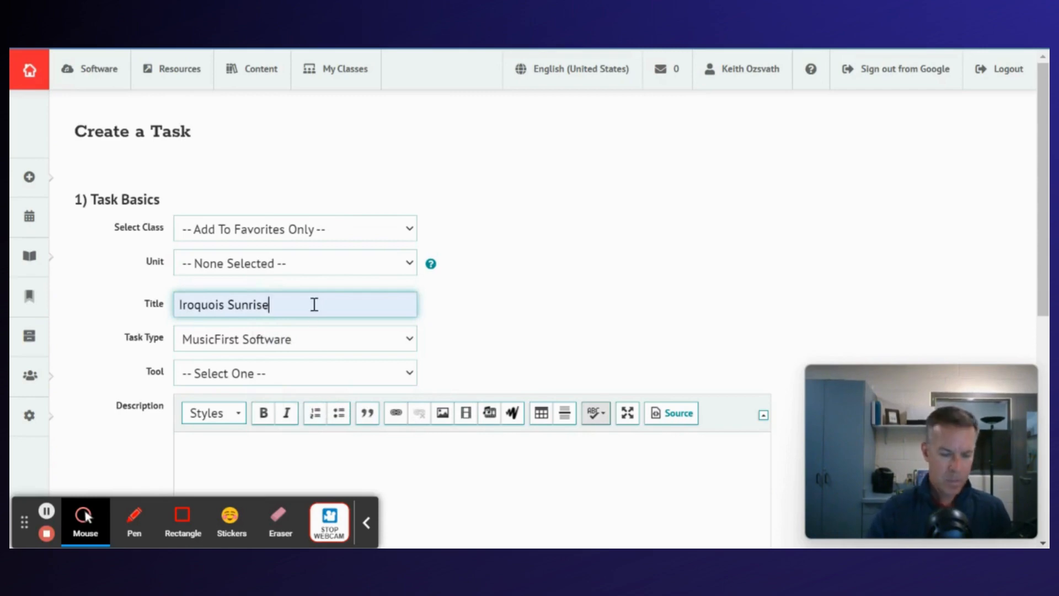
type("Pret")
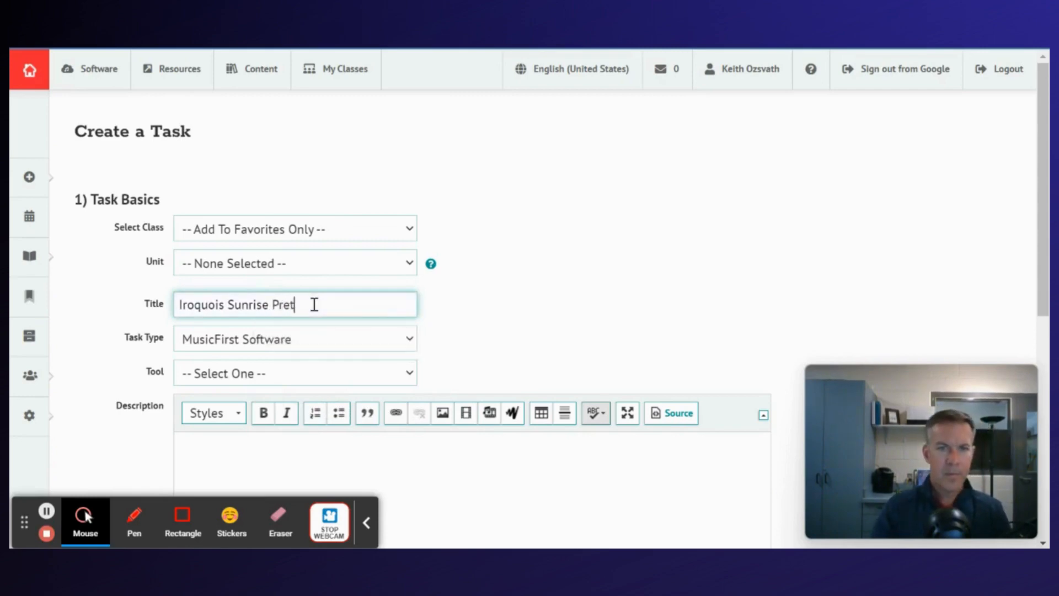
type("est")
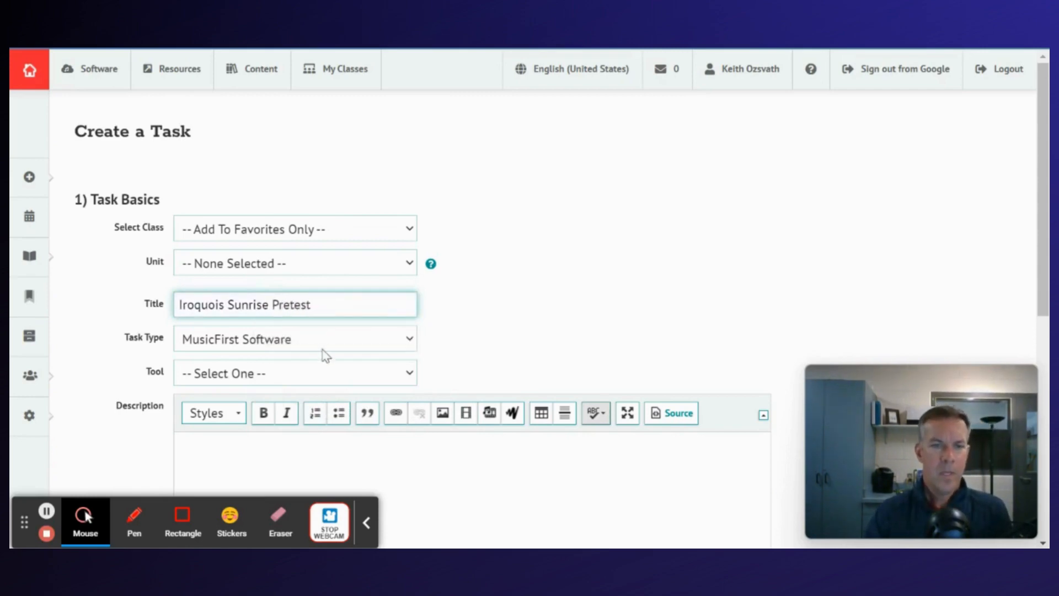
left_click(323, 372)
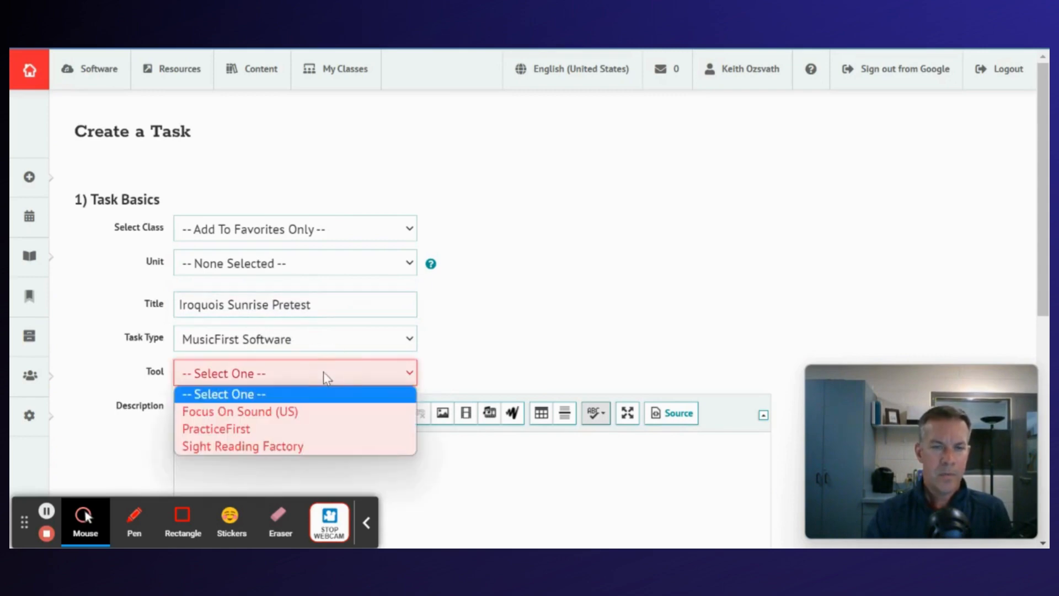
left_click(307, 429)
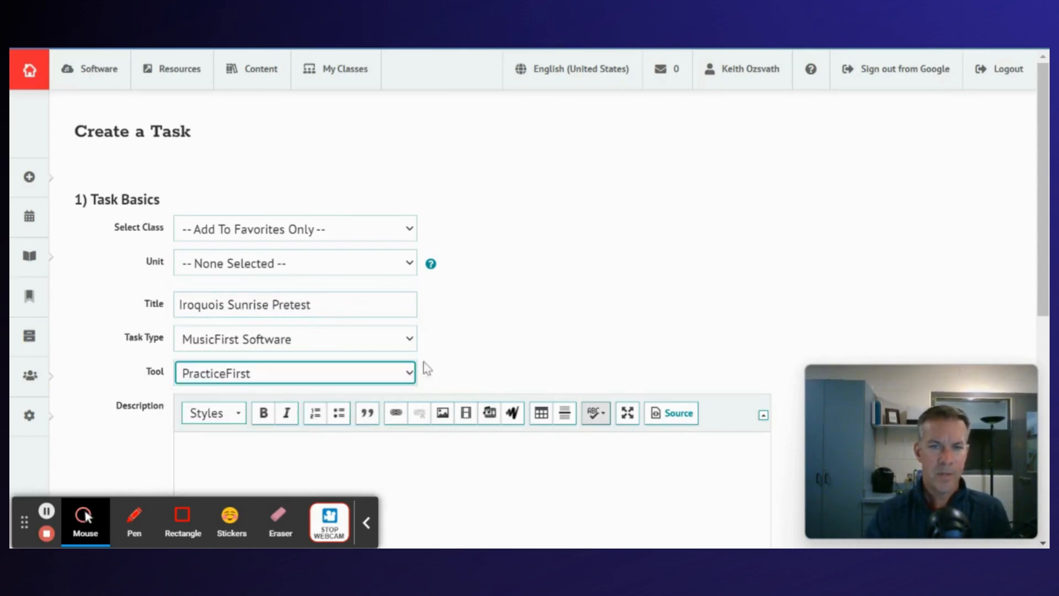
left_click(532, 281)
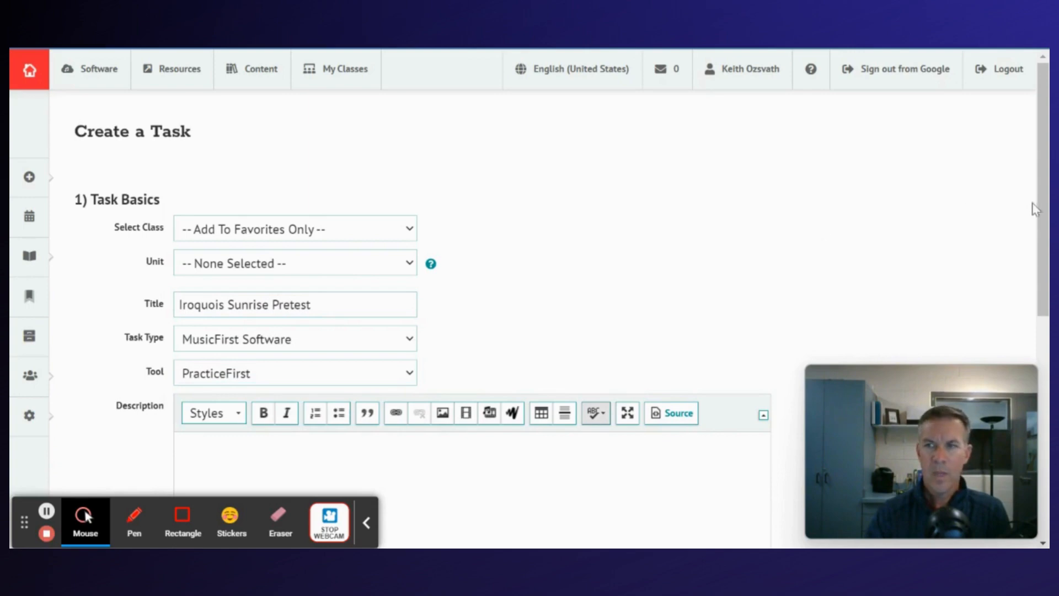
- Enter the task description "Play selected measures with correct notes and rhythms."
left_click_drag(1032, 206, 985, 278)
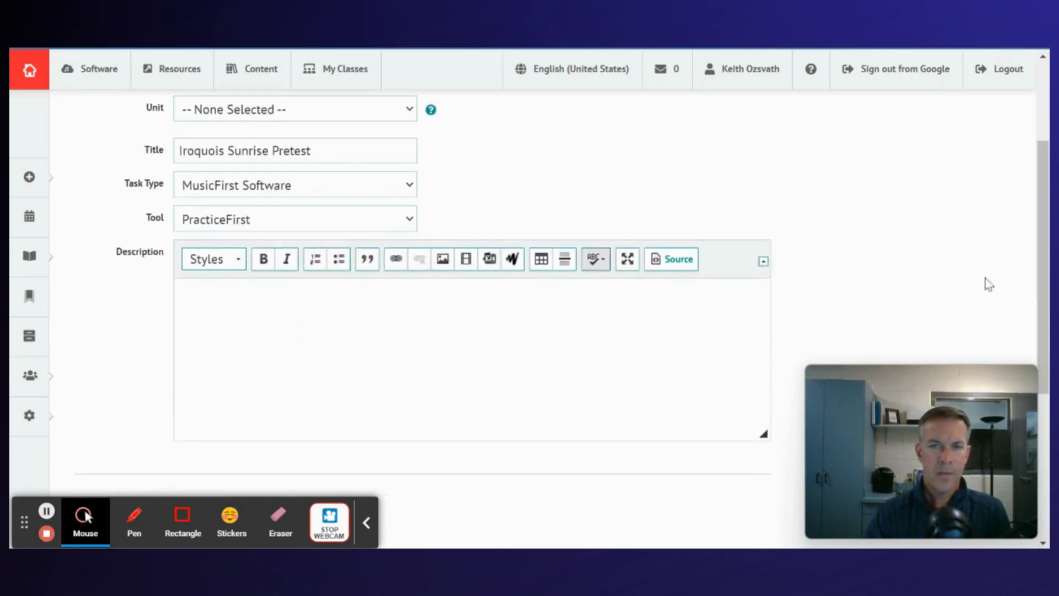
left_click(452, 288)
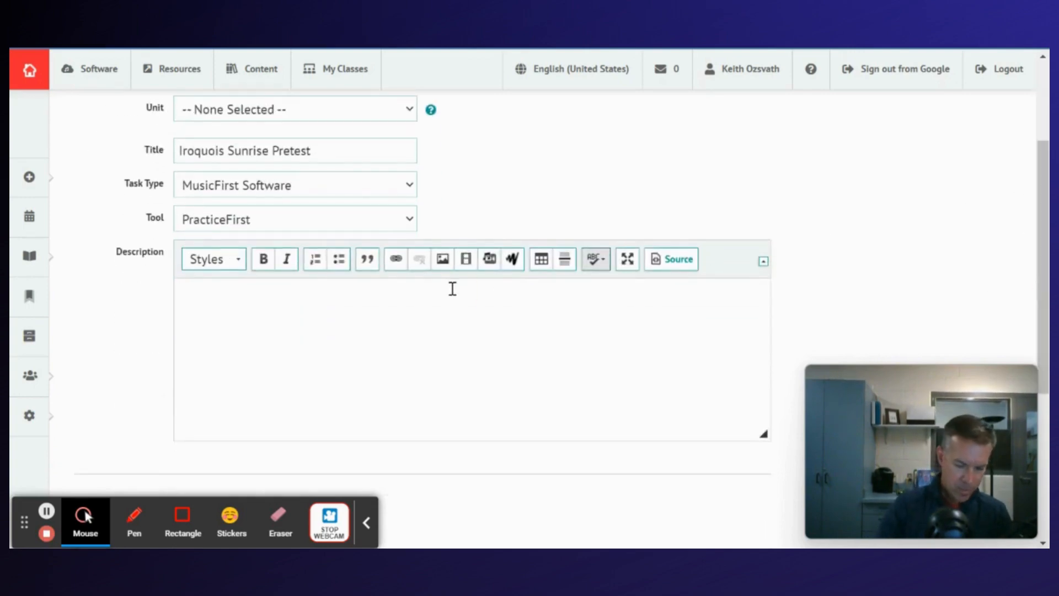
type("Play")
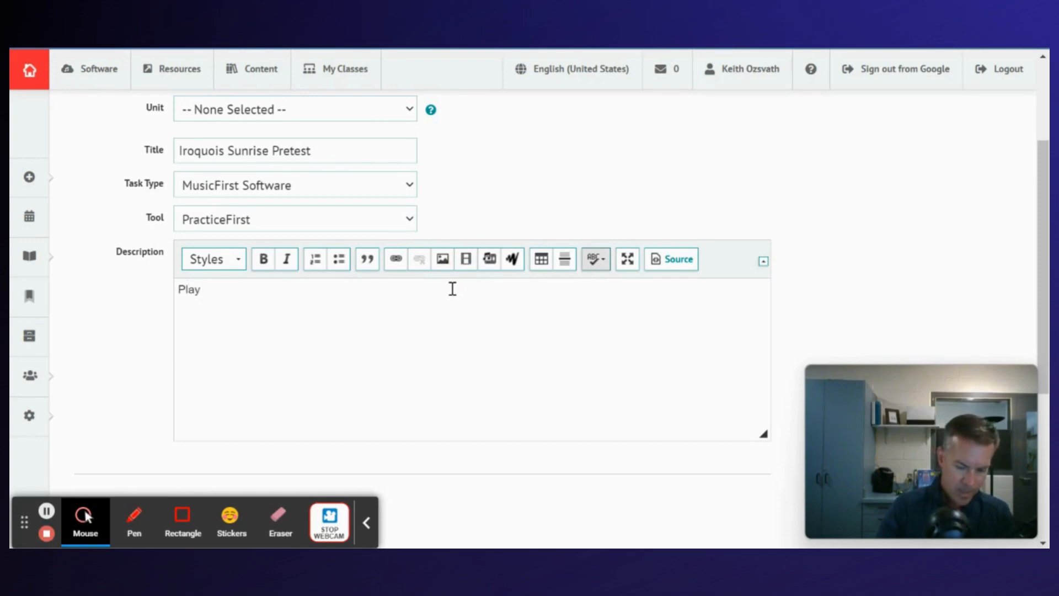
type(" selected measures")
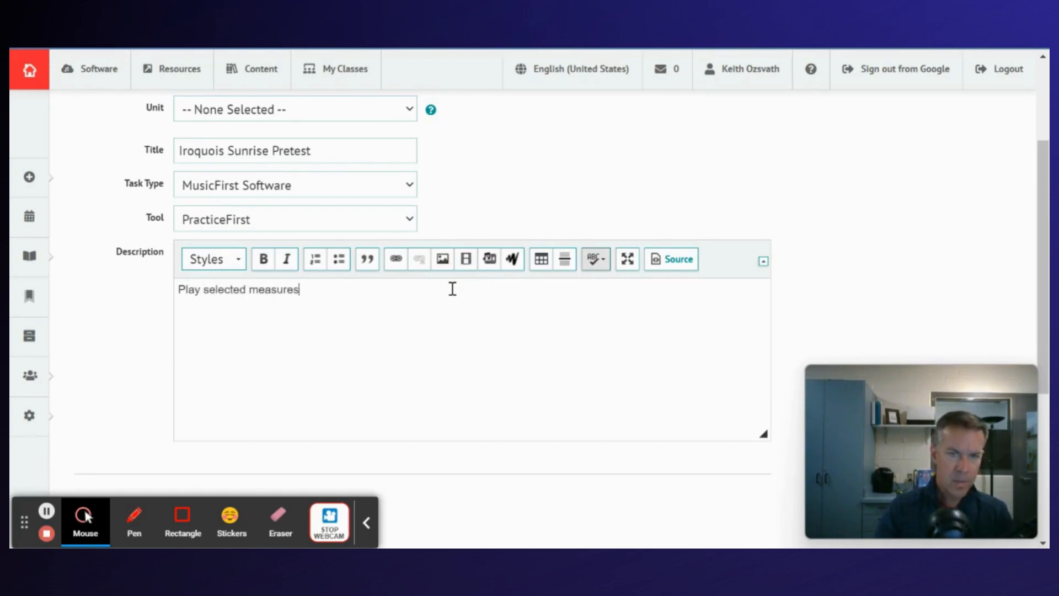
type(" with corr")
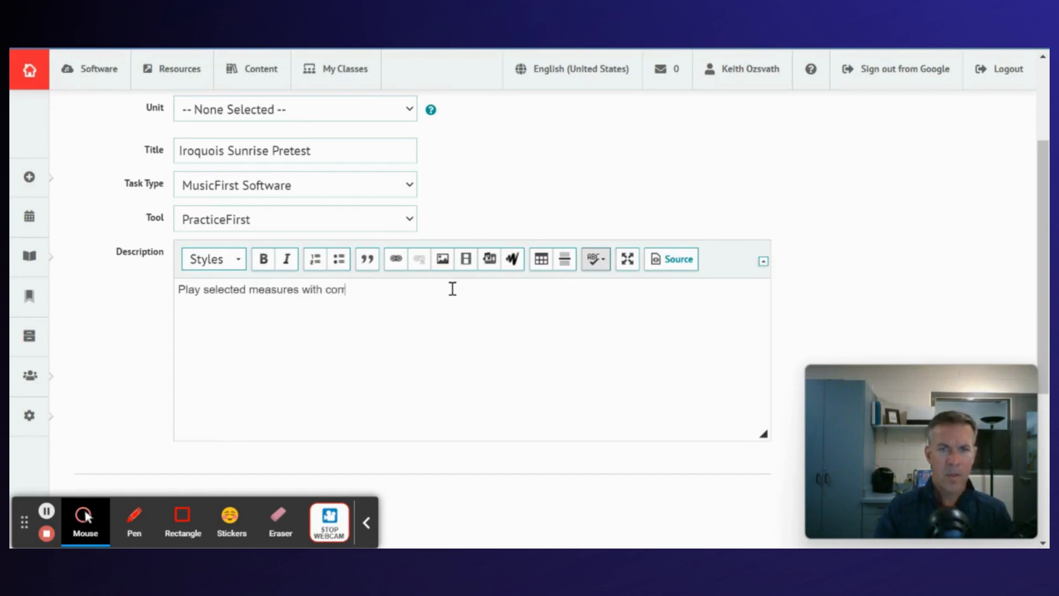
type("ect notes")
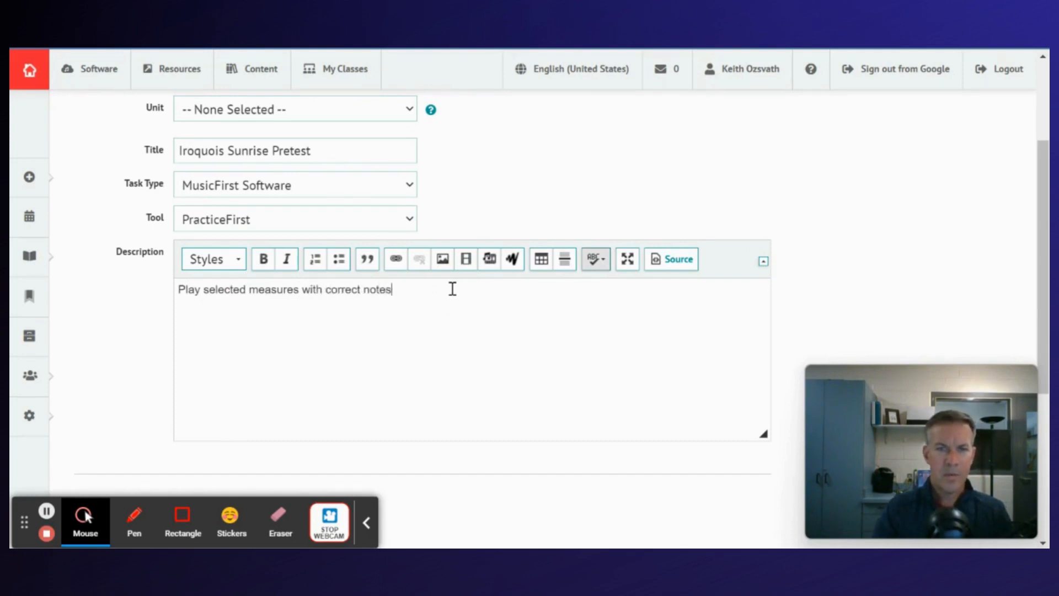
type(" and rhyth")
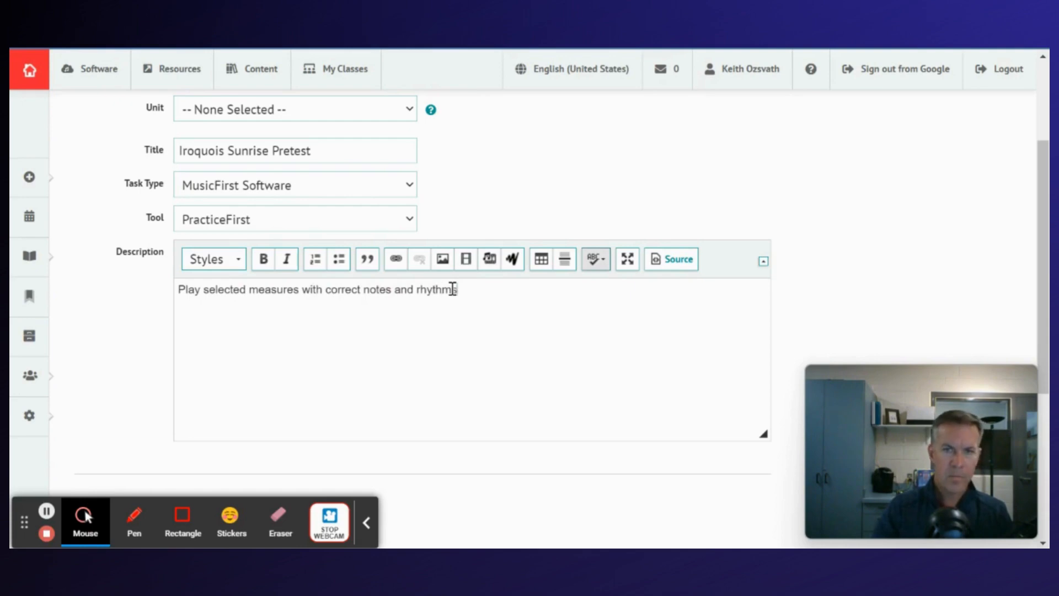
type("ms.")
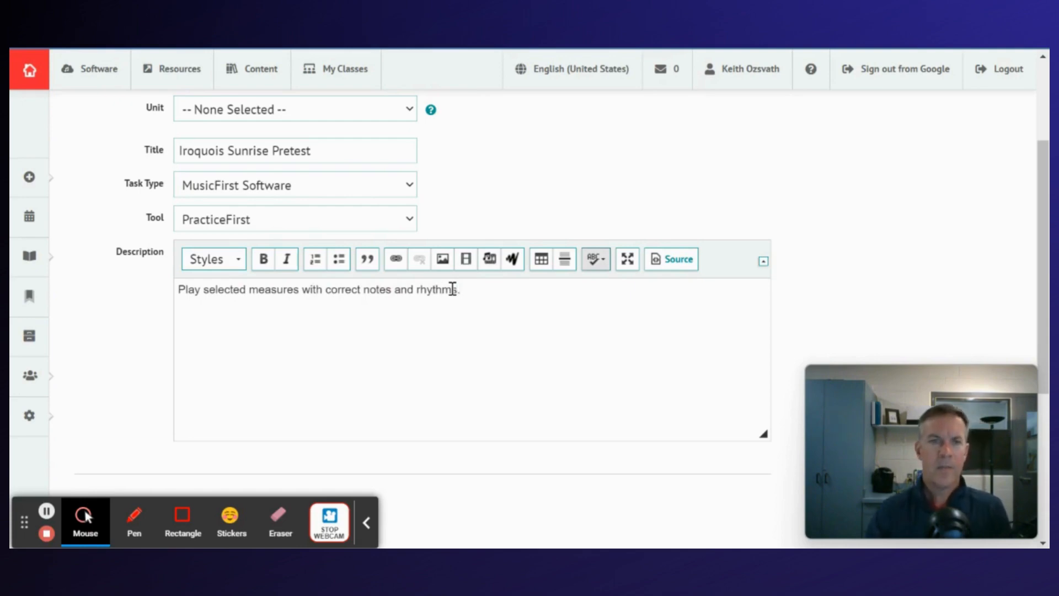
- Create the Iroquois Sunrise Pretest task without adding any standards
left_click_drag(1042, 236, 1036, 414)
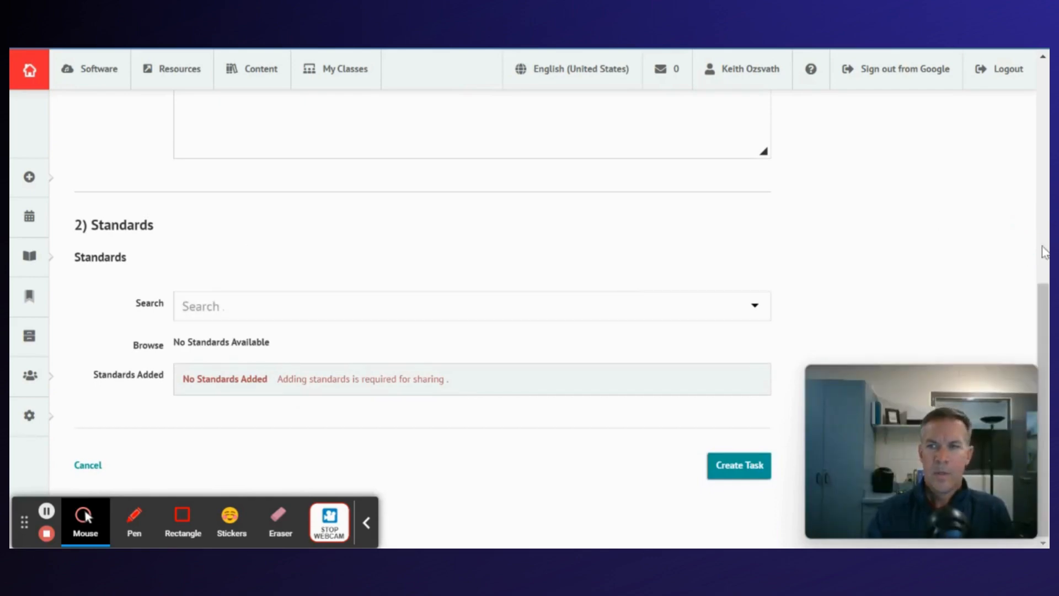
left_click(1043, 304)
left_click_drag(1042, 302, 1041, 324)
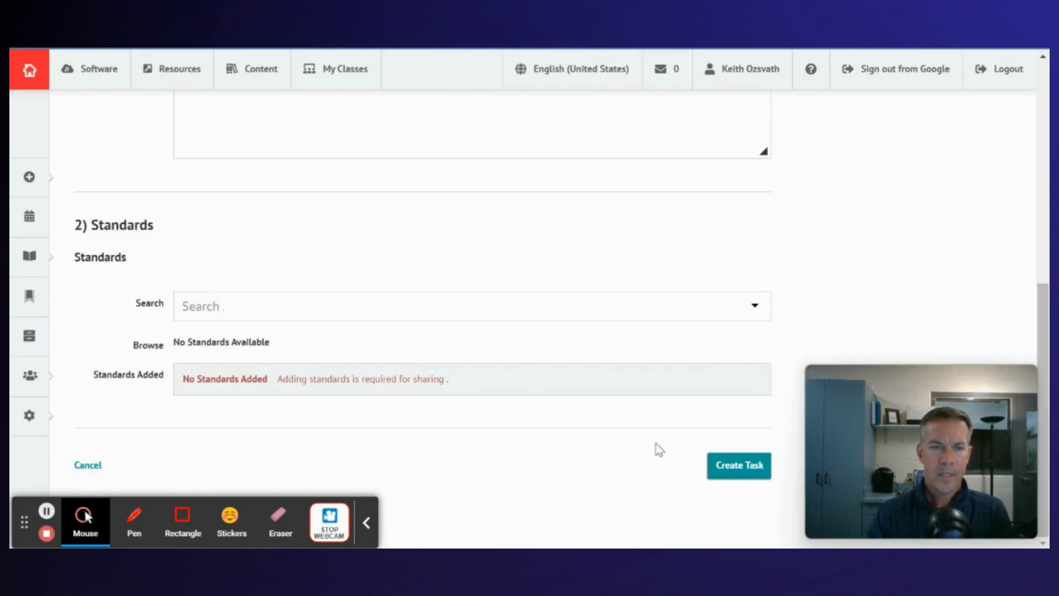
left_click(720, 474)
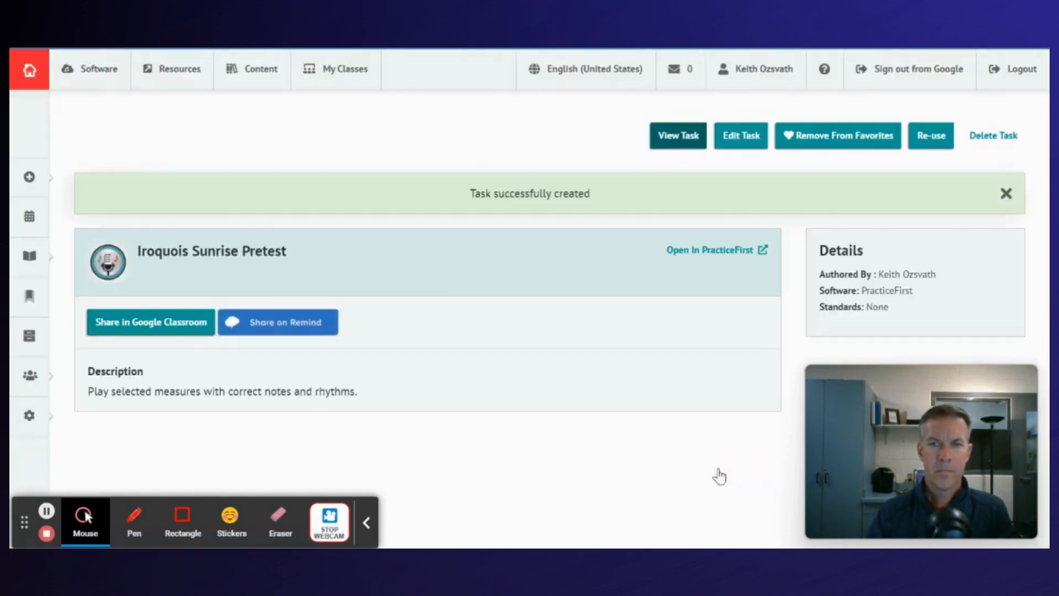
- Launch the created task in PracticeFirst and load **Iroquois Sunrise from the Favorite Exercises collection
left_click(733, 251)
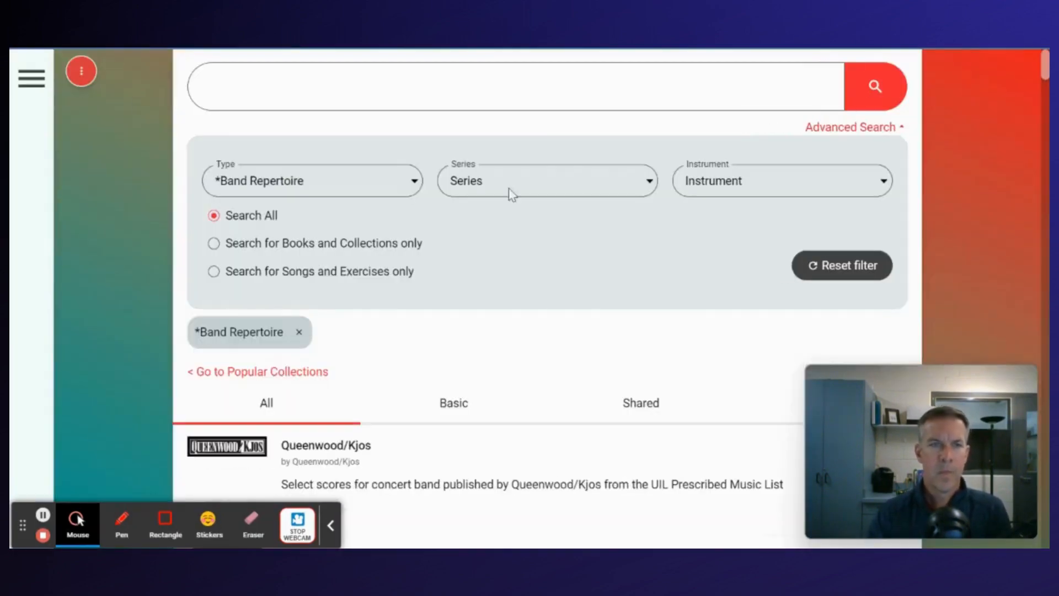
left_click(31, 78)
left_click(111, 356)
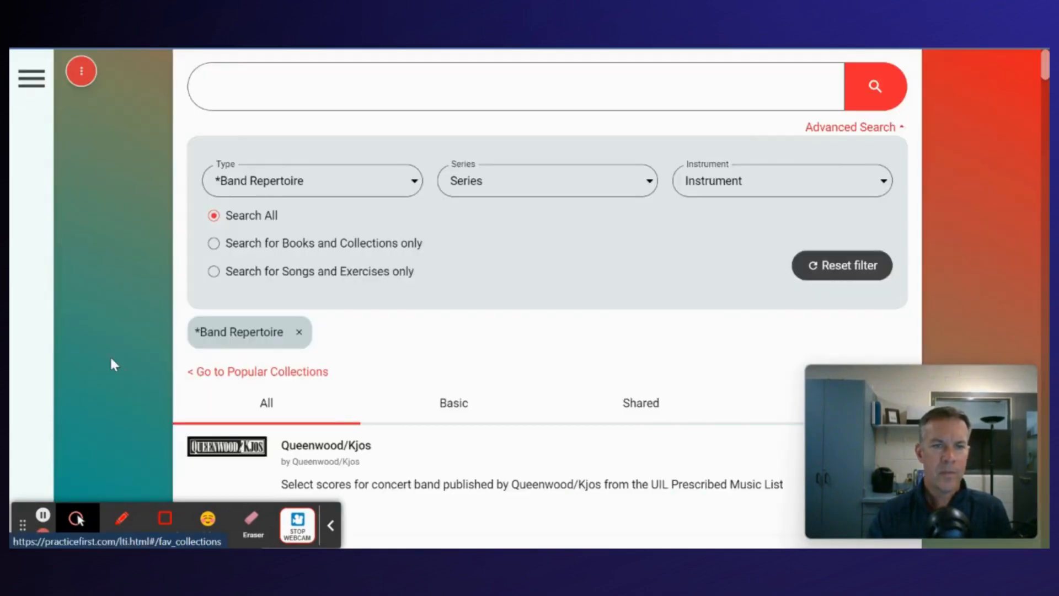
left_click(203, 386)
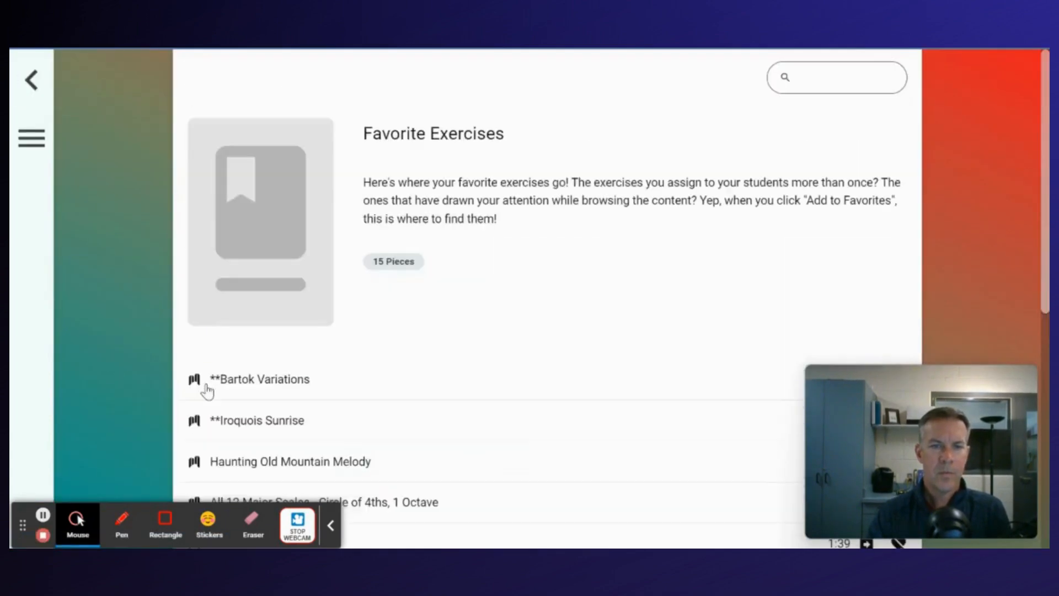
left_click(237, 426)
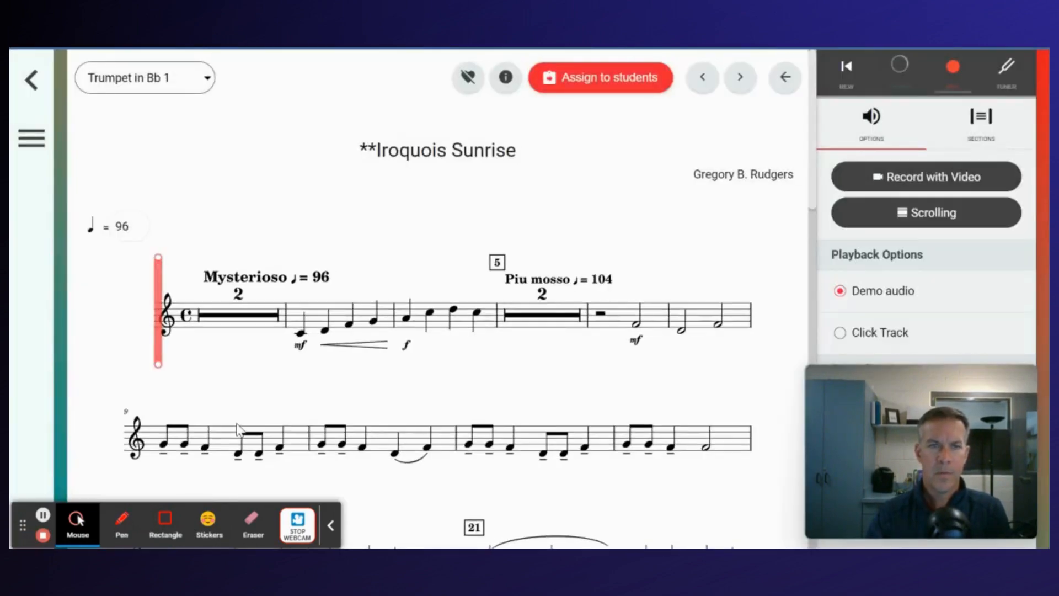
- Display the Full score of Iroquois Sunrise and add a new section marking to it
left_click(195, 83)
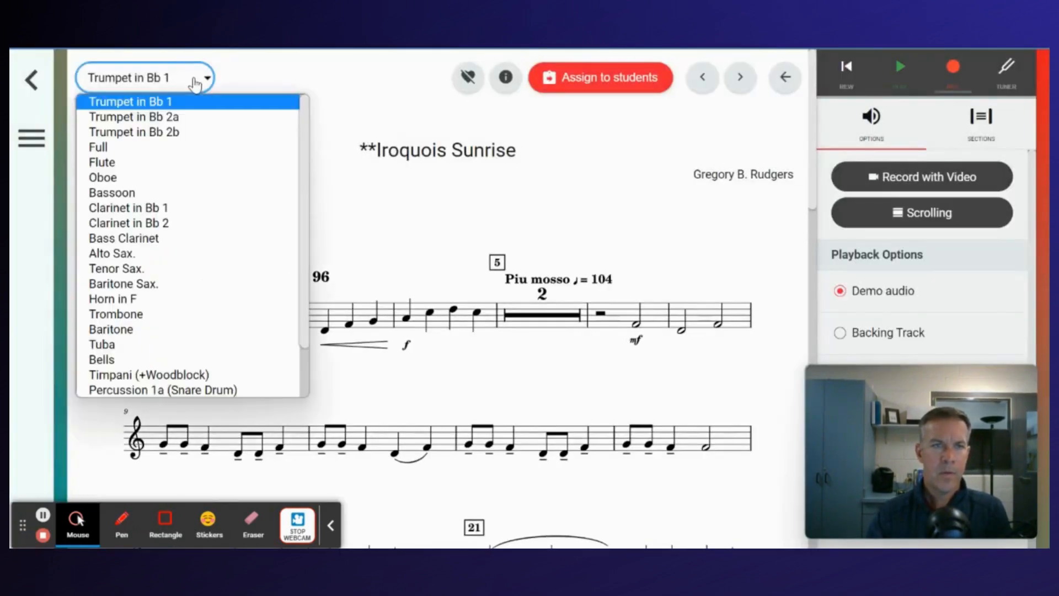
left_click(142, 147)
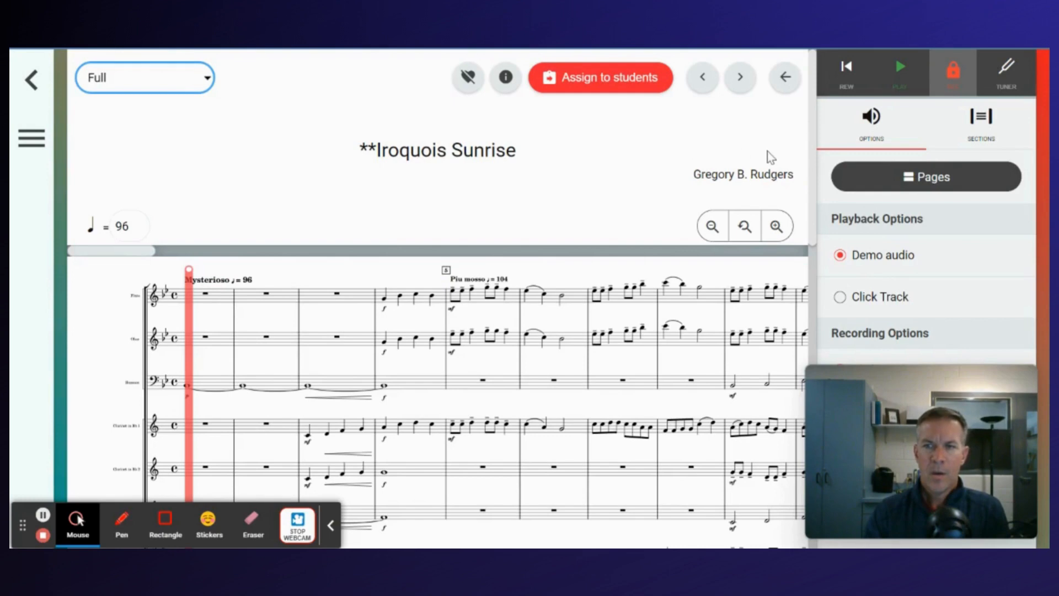
left_click(982, 125)
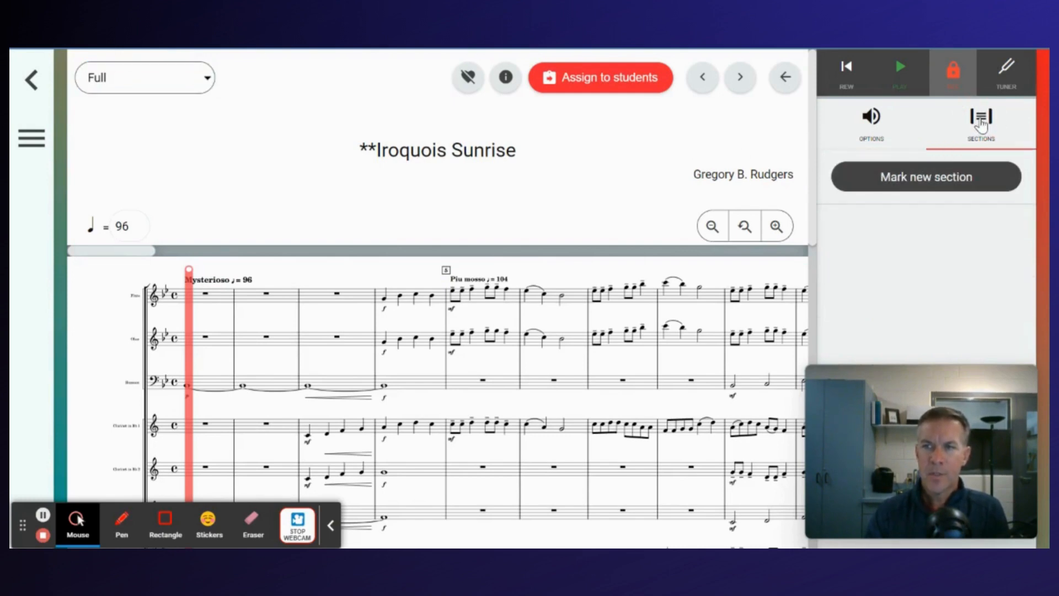
left_click(916, 184)
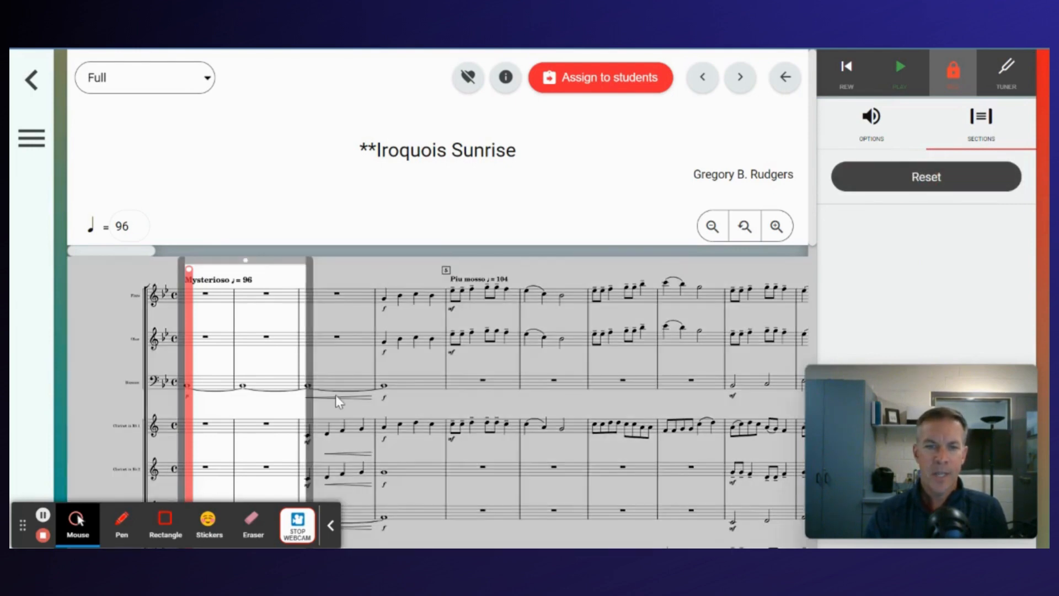
- Adjust the marked section to start at measure 5 and run through about measure 9, and check it against the lower instrument parts
left_click_drag(319, 391, 770, 471)
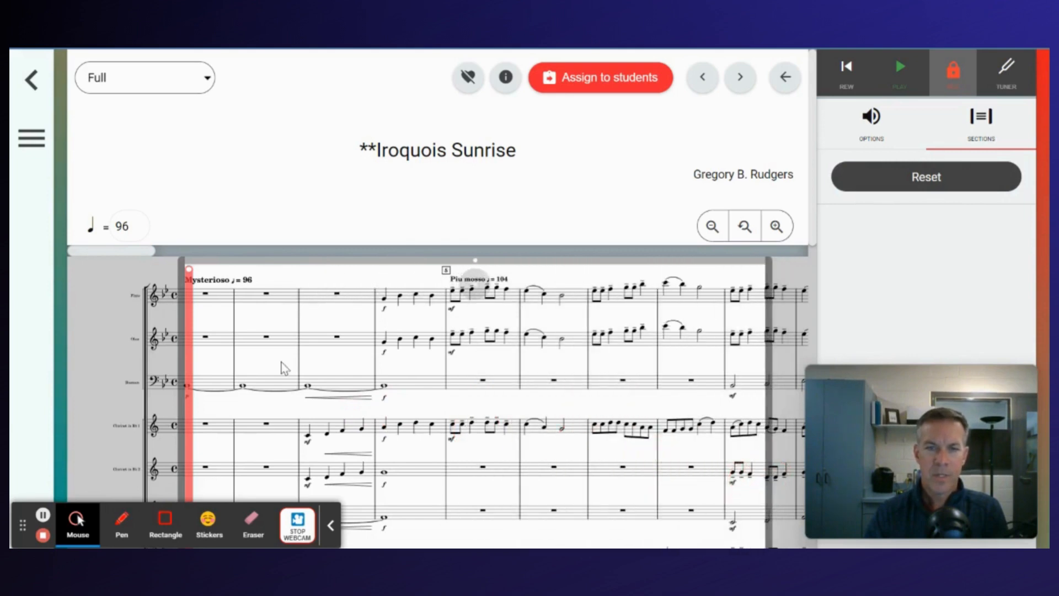
left_click_drag(188, 401, 447, 442)
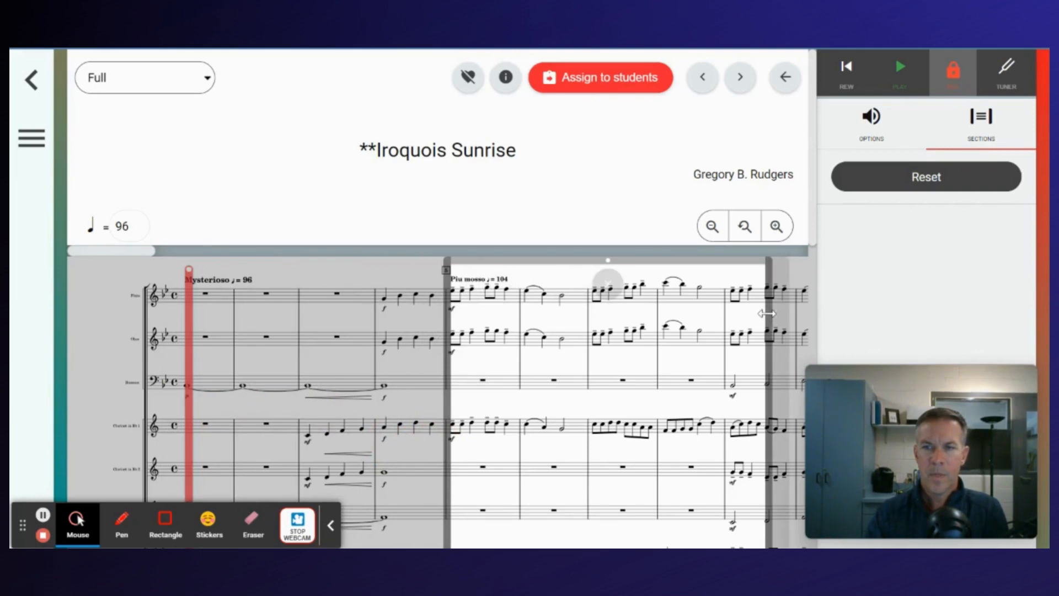
left_click_drag(768, 310, 844, 324)
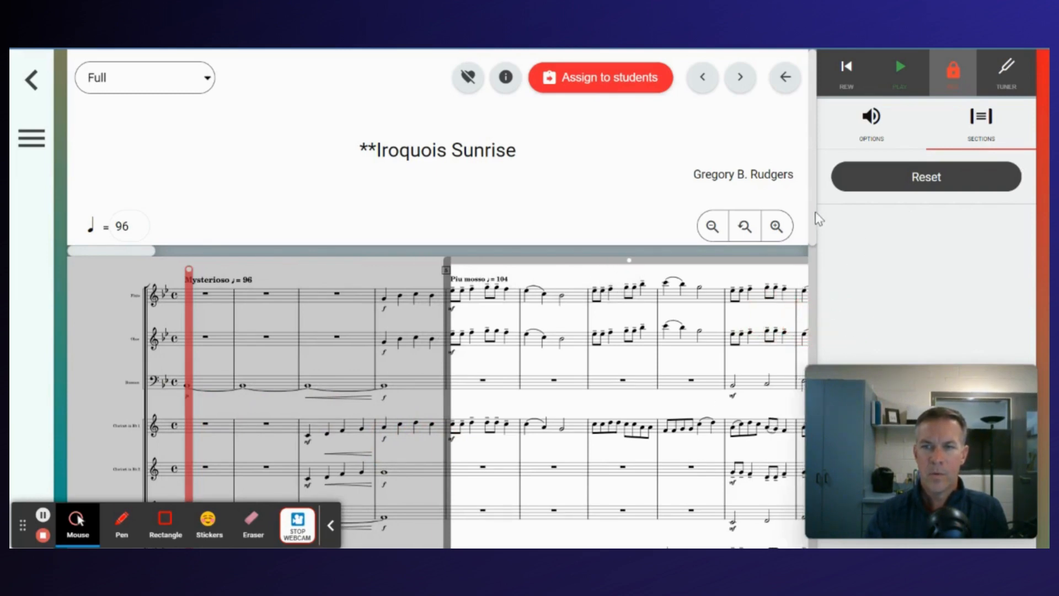
left_click_drag(818, 217, 806, 302)
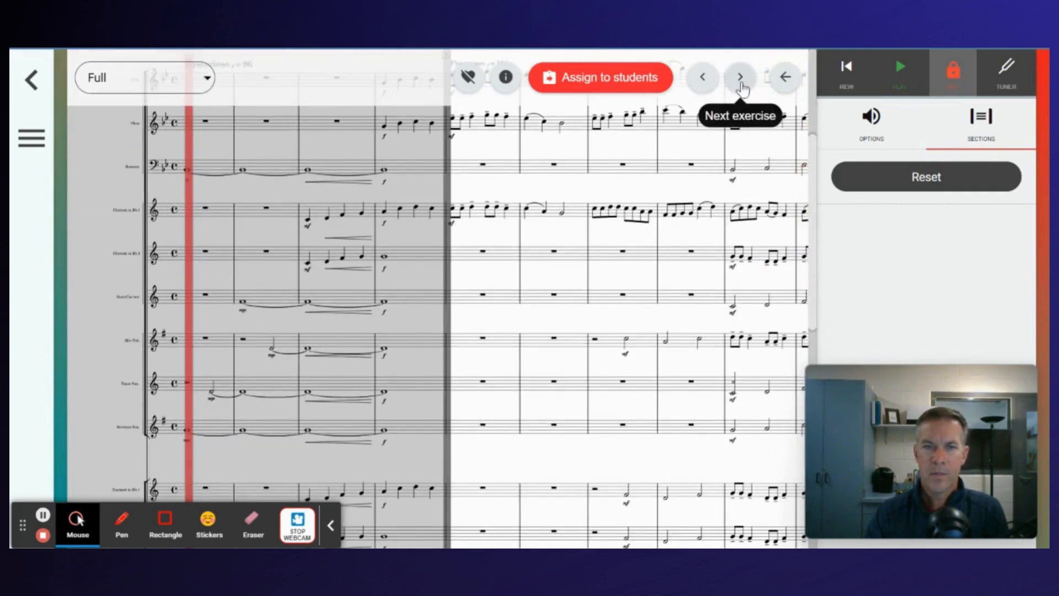
- Switch the score from scrolling to page layout and extend the marked section's end through the third measure of the second system
left_click(875, 121)
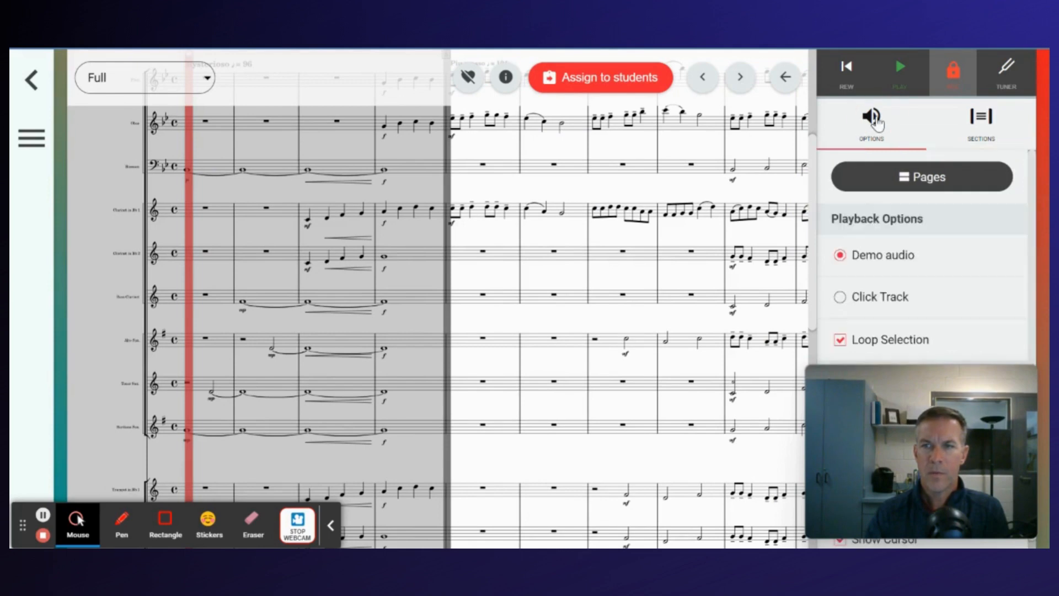
left_click(919, 177)
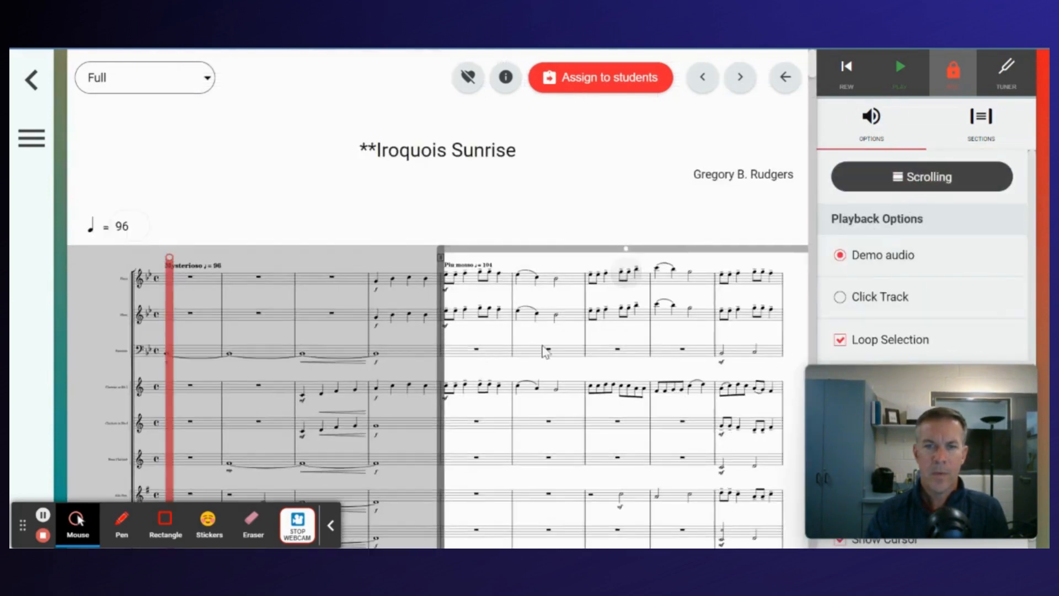
left_click(811, 260)
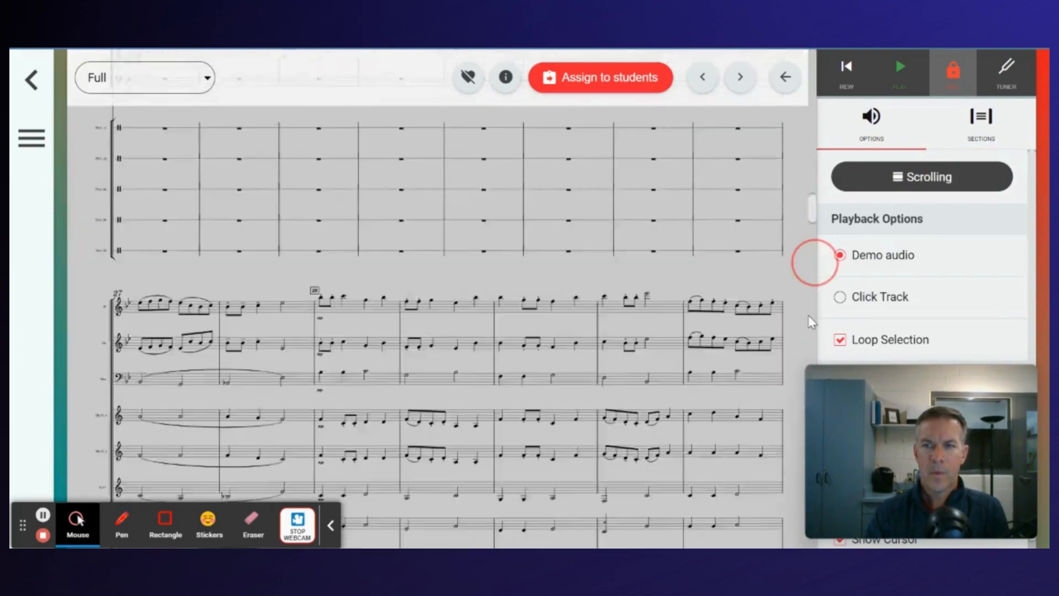
left_click_drag(809, 316, 836, 123)
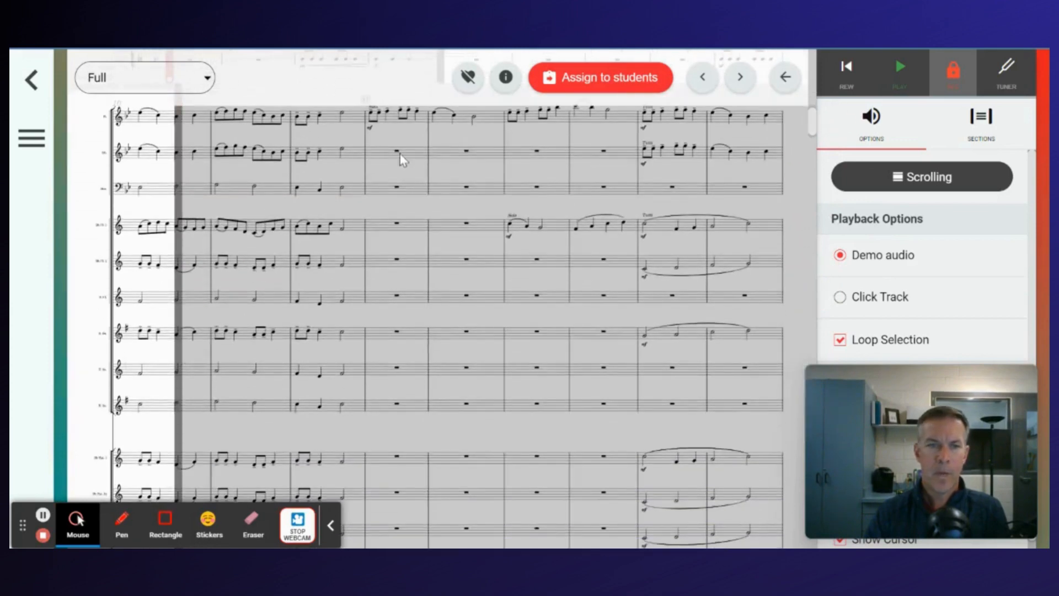
mouse_move(176, 299)
left_mouse_down()
mouse_move(306, 304)
mouse_move(368, 320)
left_mouse_up()
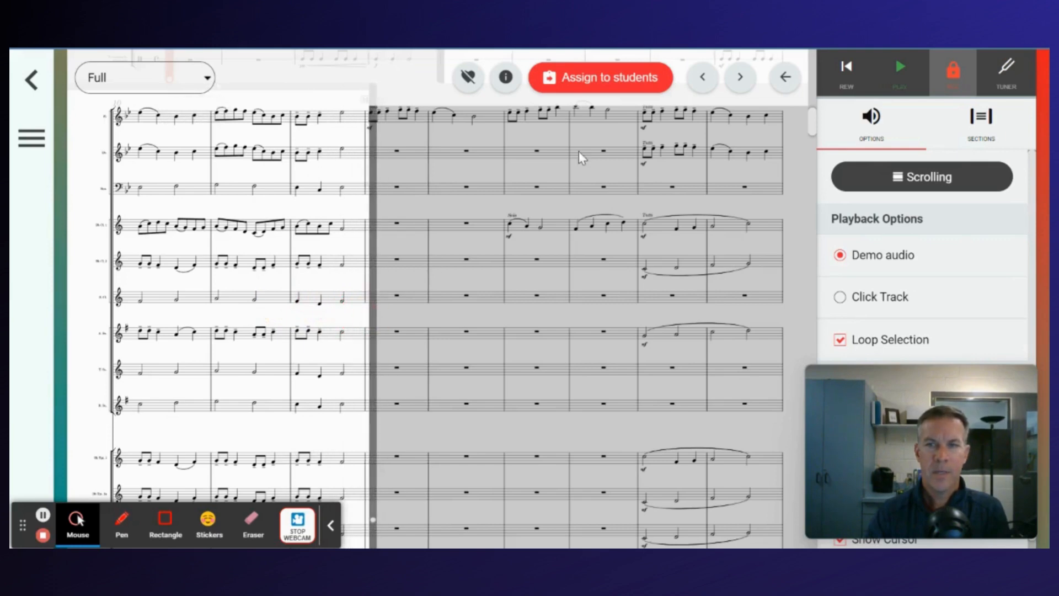
- Start a student assignment from the marked section for Any part, using Current section and leaving the comment blank
left_click(642, 81)
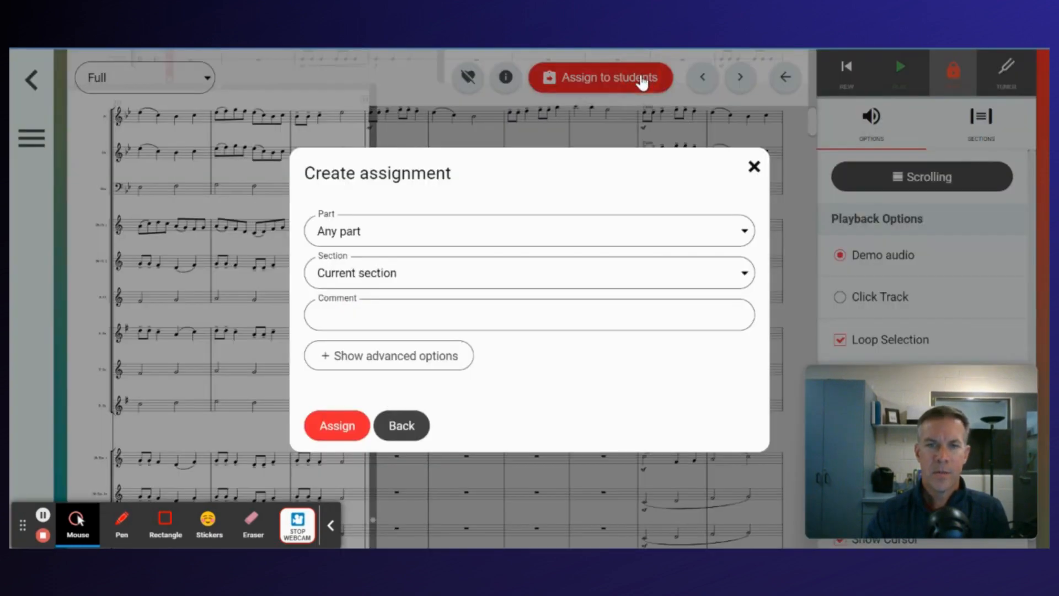
left_click(470, 236)
left_click(470, 236)
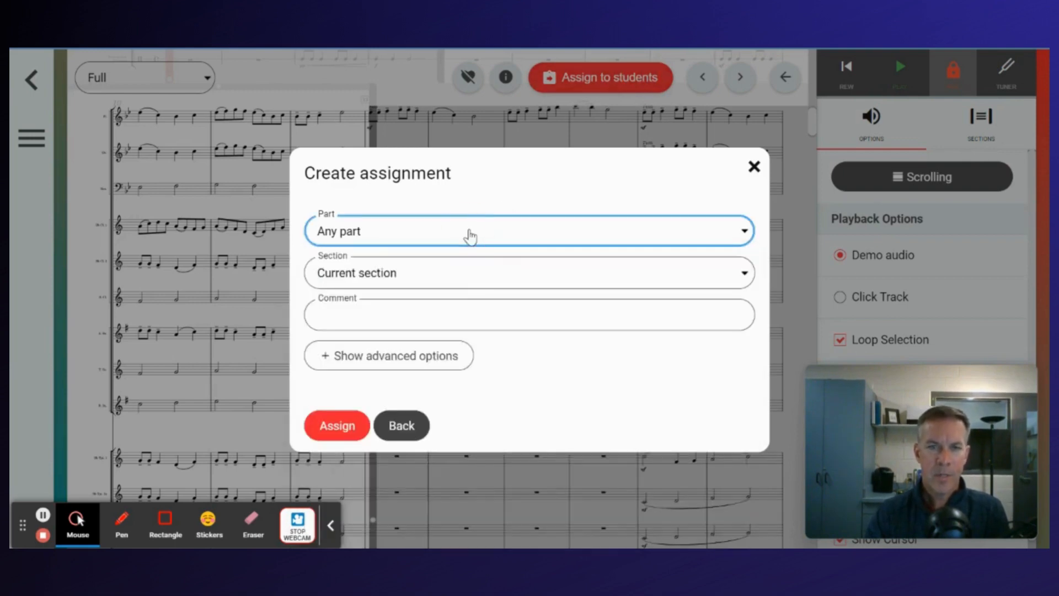
left_click(448, 287)
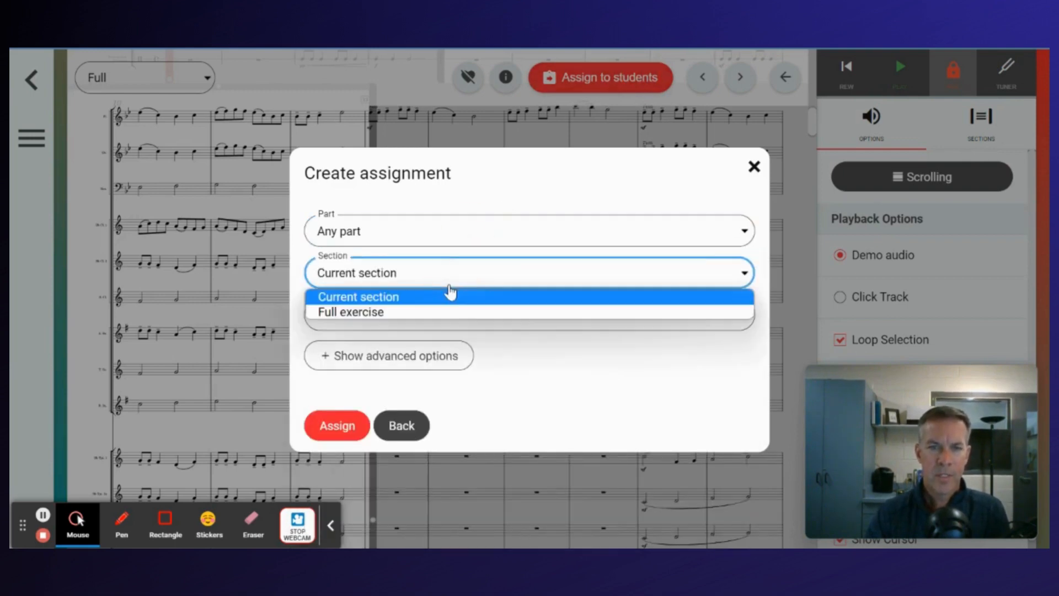
left_click(496, 362)
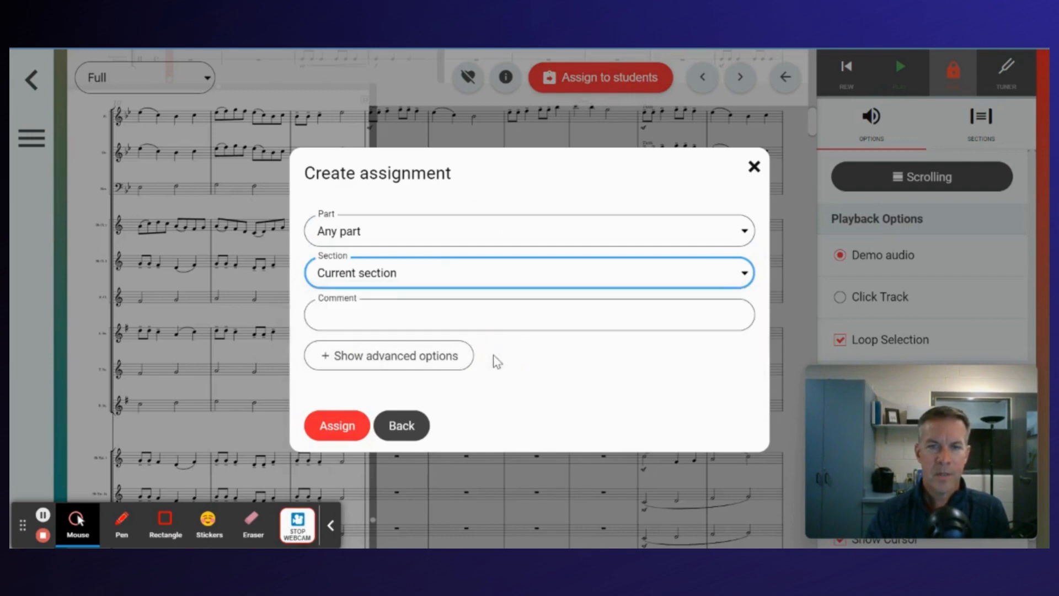
left_click(488, 315)
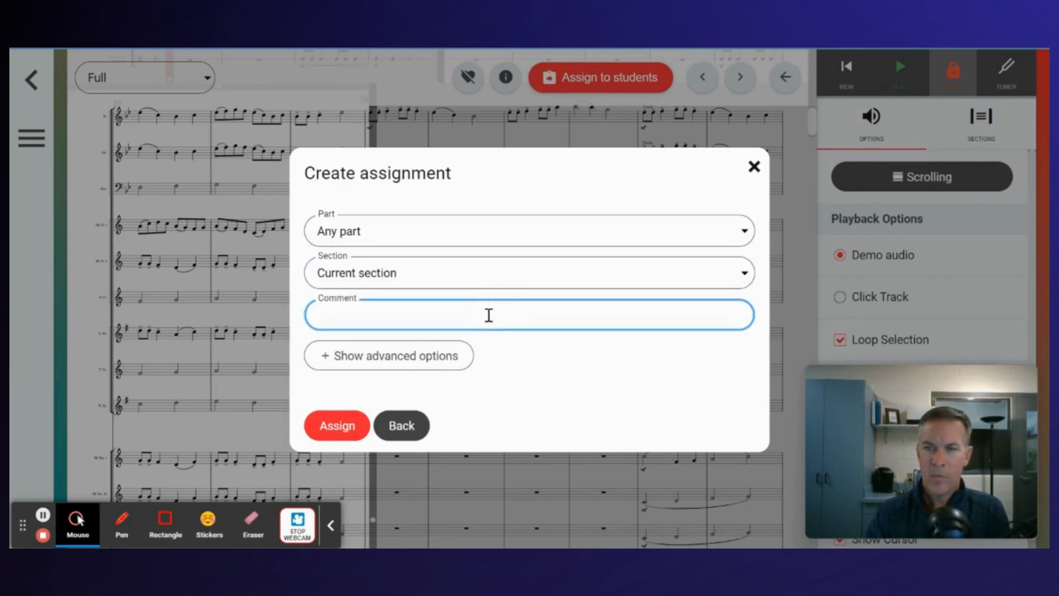
- In the assignment's advanced options, disable the score goal and keep Medium grading and the 100% tempo goal
left_click(433, 361)
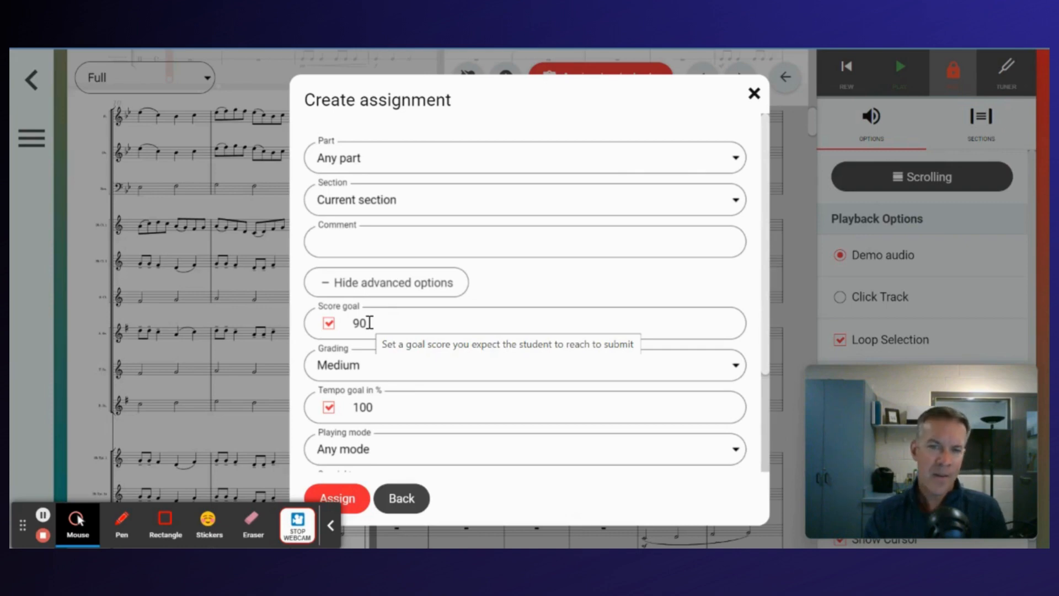
left_click(331, 326)
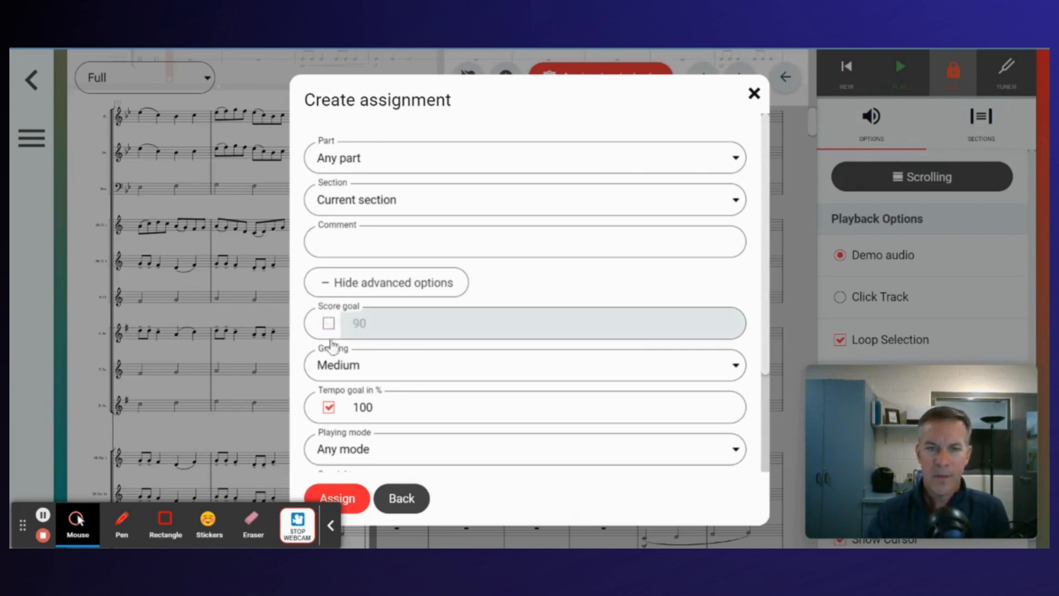
left_click(366, 374)
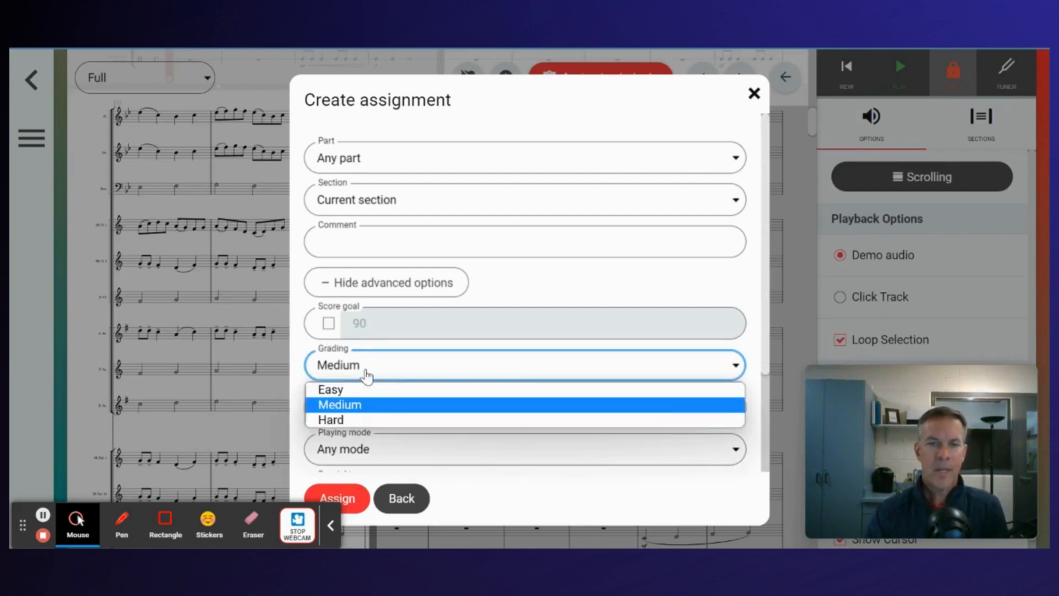
left_click(359, 406)
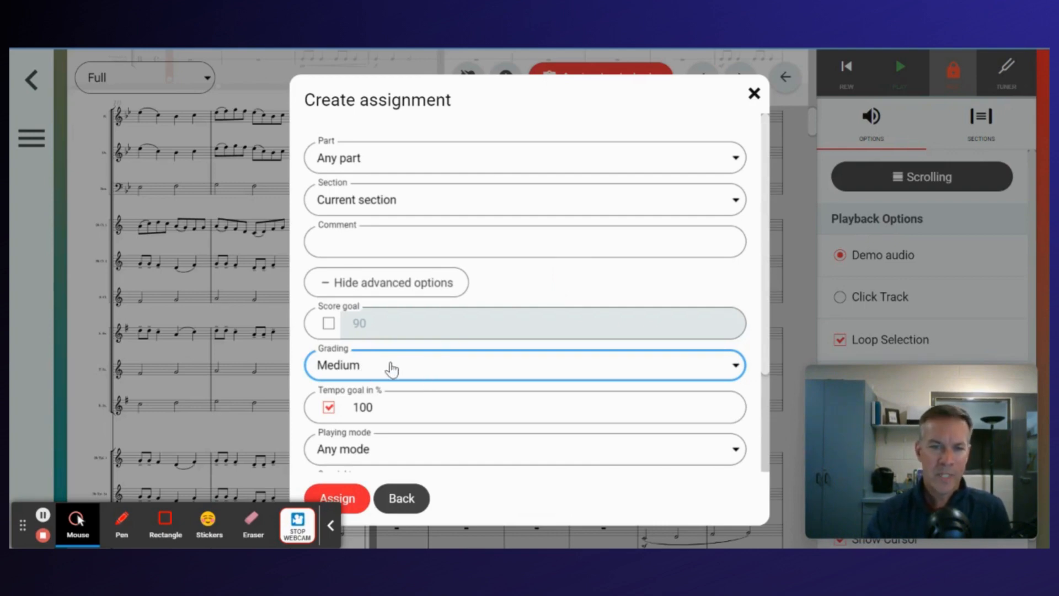
left_click(328, 408)
left_click(329, 407)
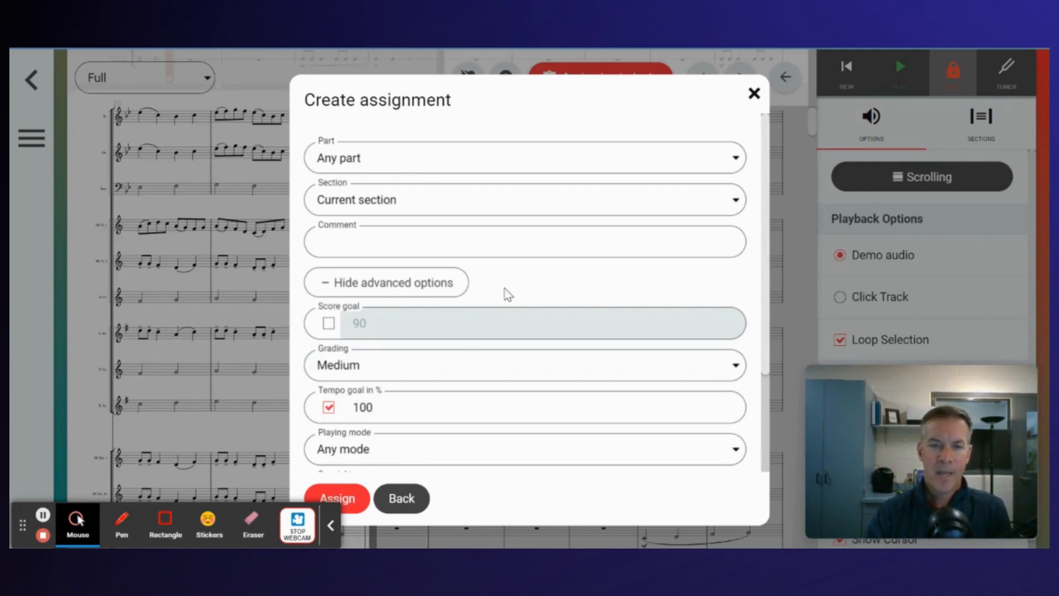
- Set the playing mode to With metronome, assign the exercise and return to the task in MusicFirst Classroom
left_click(465, 450)
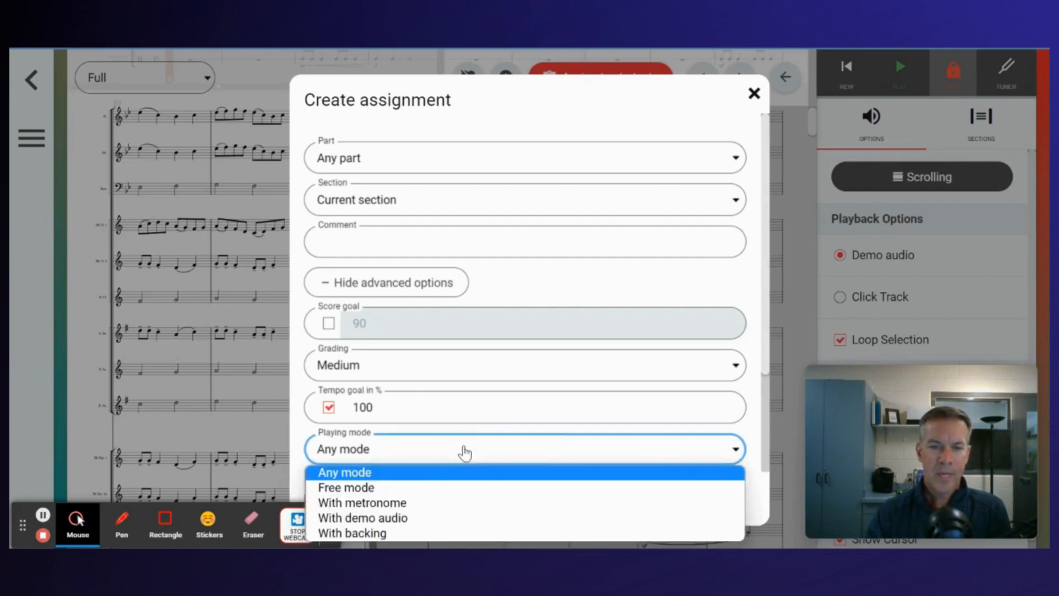
left_click(409, 506)
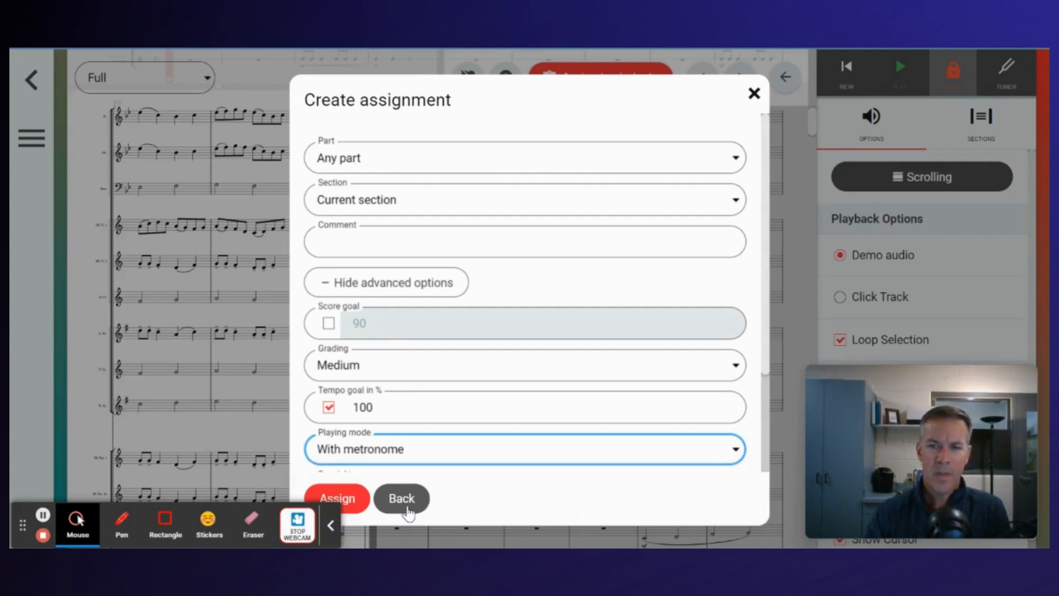
left_click(347, 504)
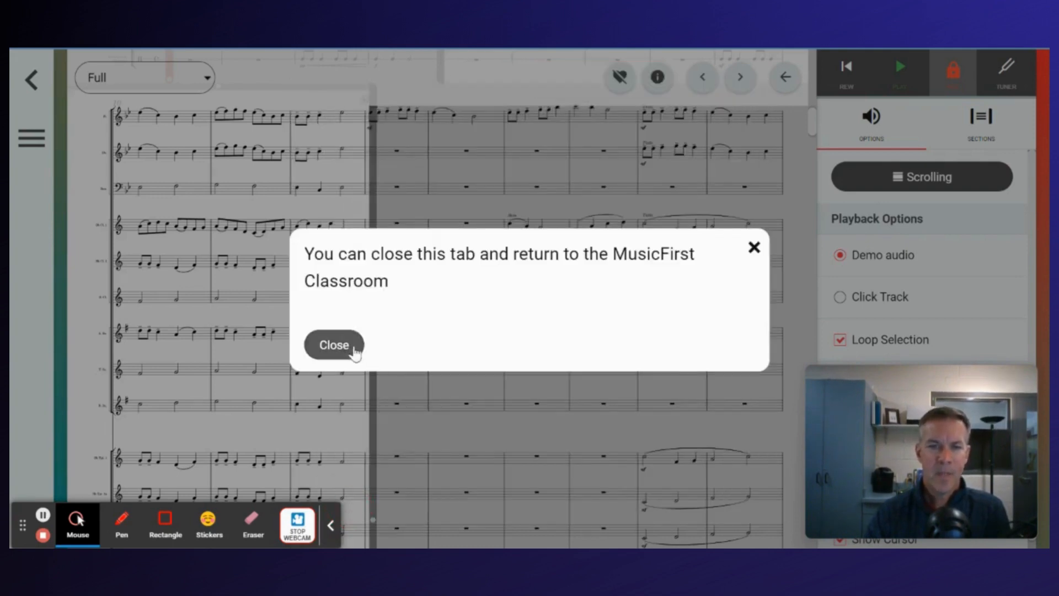
left_click(339, 339)
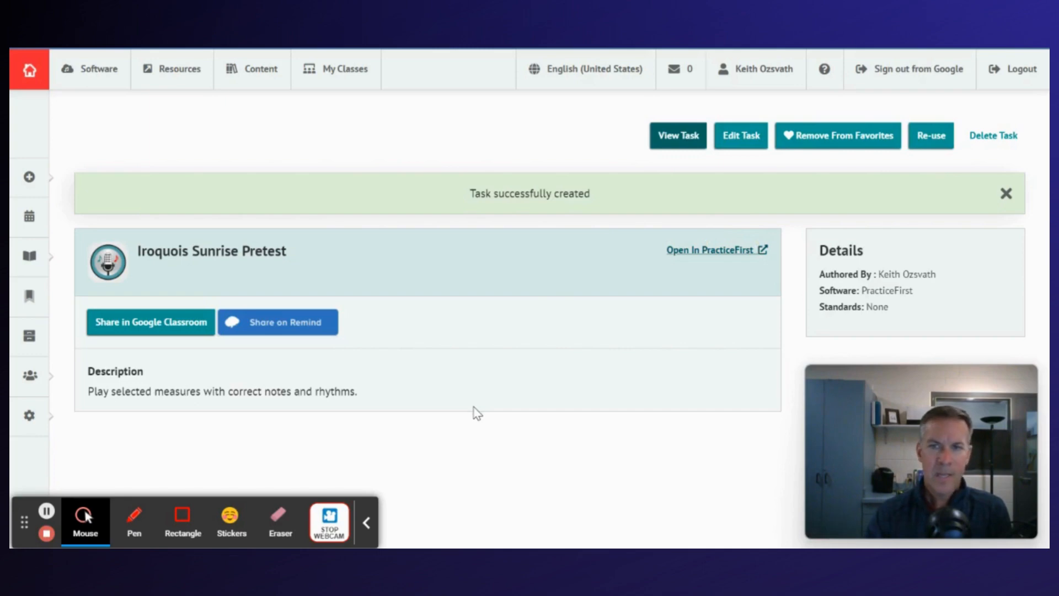
left_click(47, 511)
left_click(47, 511)
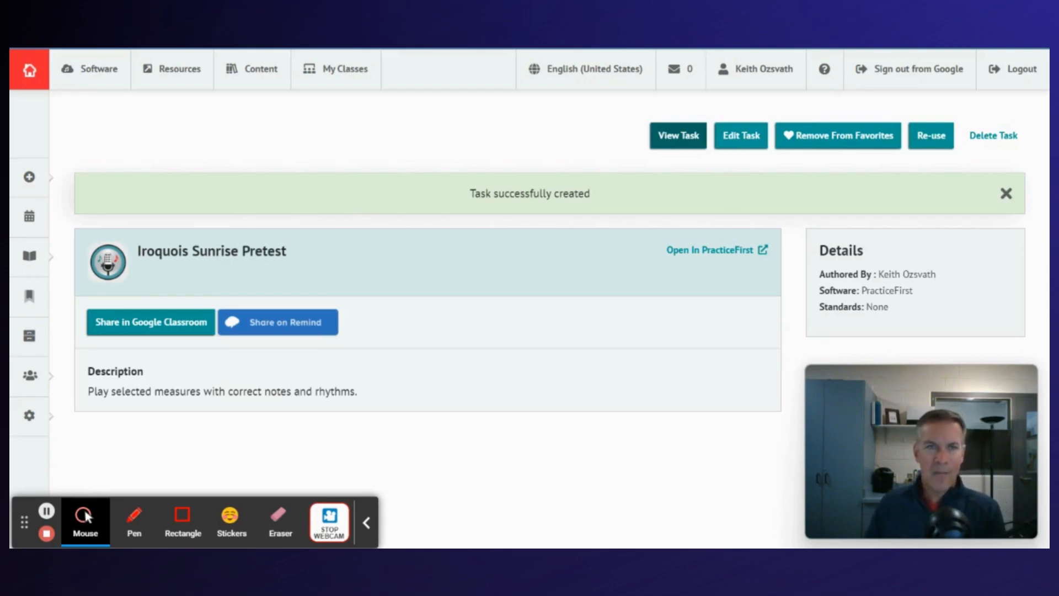
- Launch Sight Reading Factory from MusicFirst Classroom and look through the recent practice configurations
left_click(107, 81)
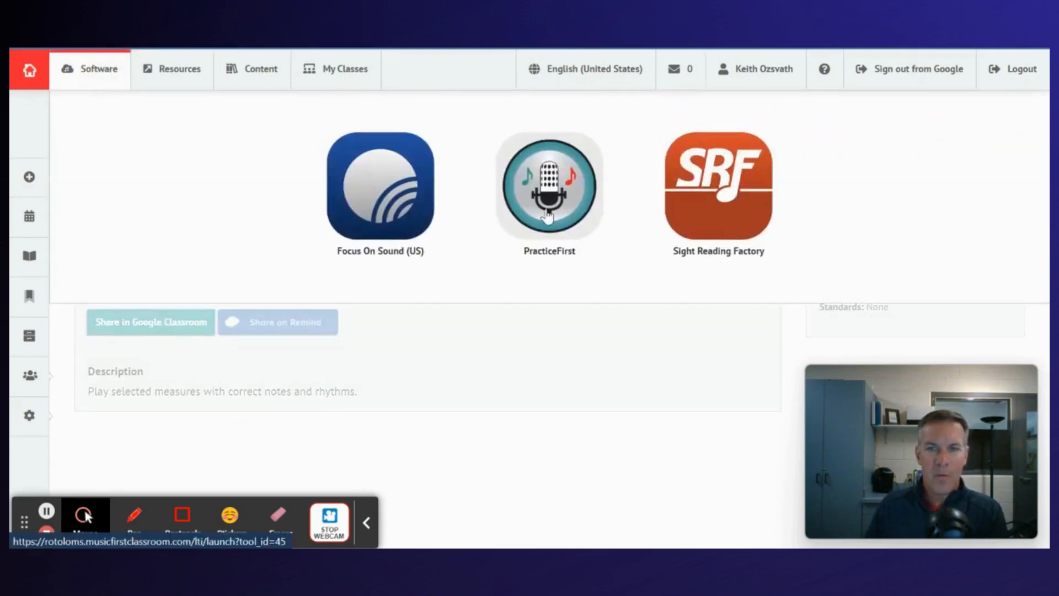
left_click(706, 206)
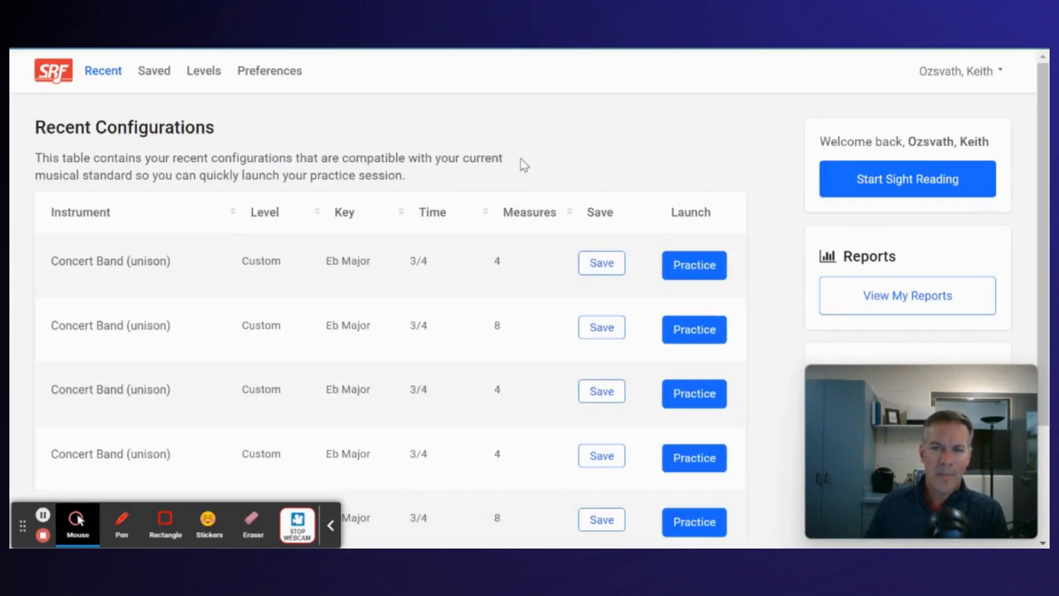
scroll(521, 159, "down", 1)
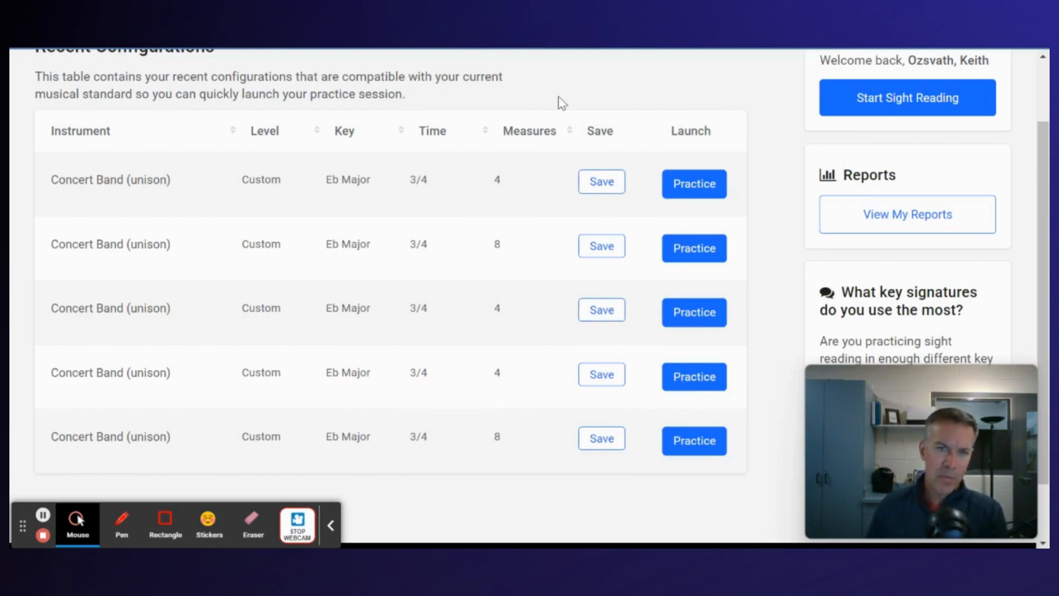
scroll(344, 204, "up", 3)
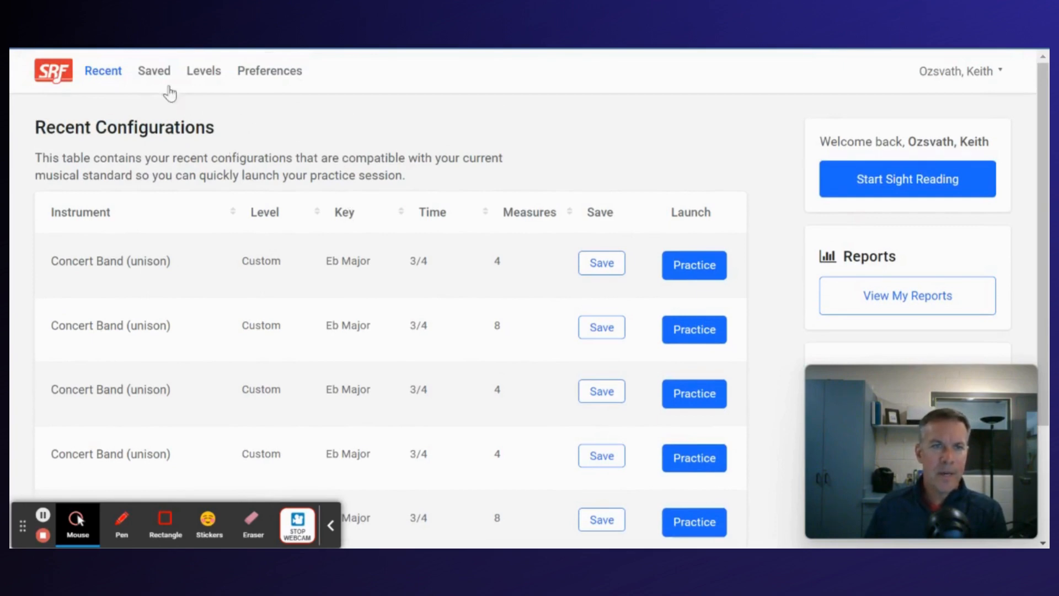
- Open the custom levels and examine which rhythm and sight-reading difficulty levels are saved
left_click(199, 72)
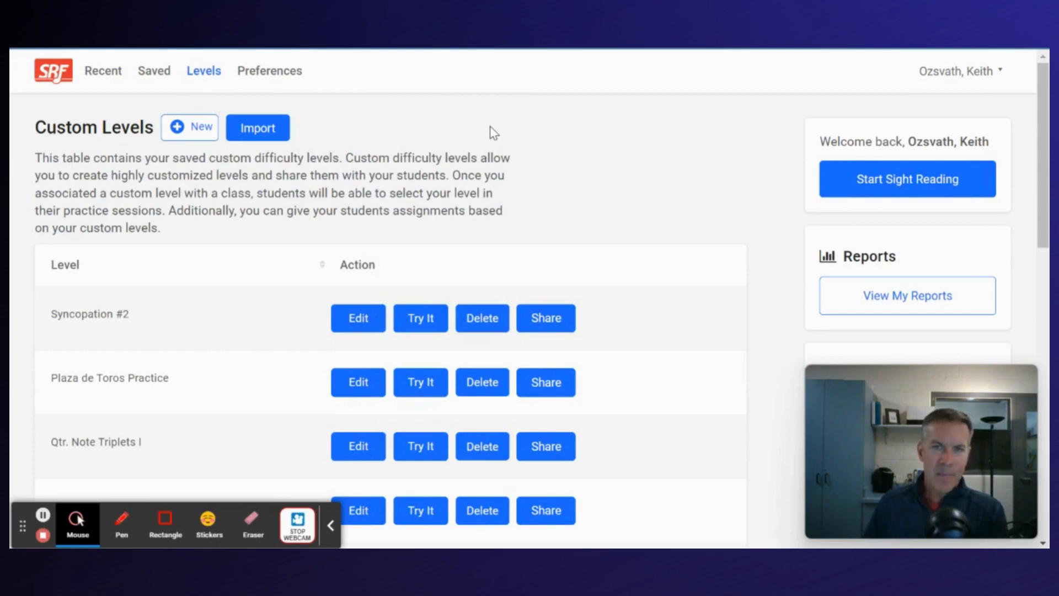
scroll(491, 131, "down", 3)
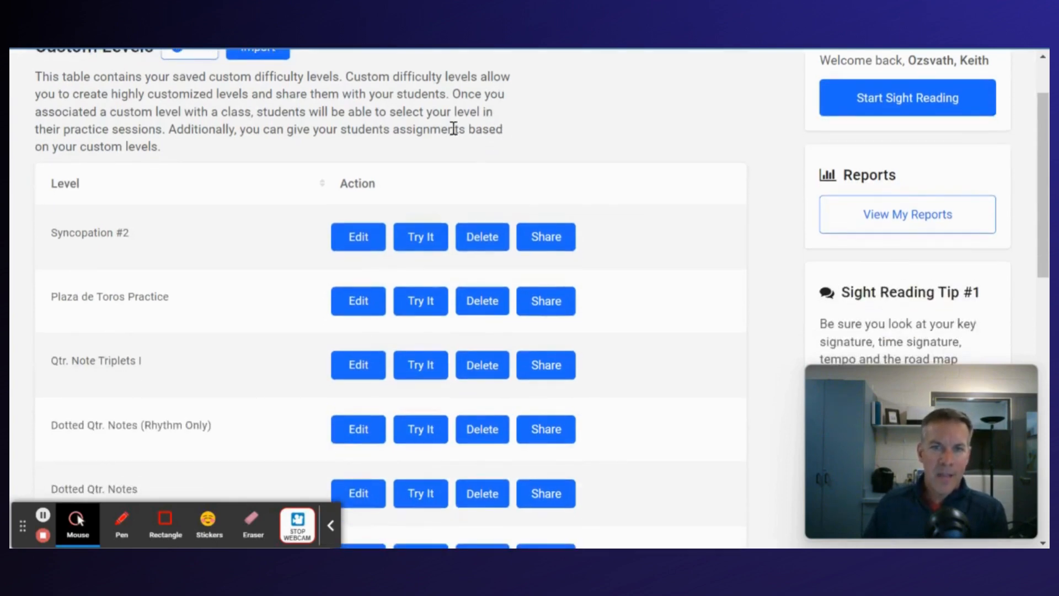
scroll(359, 132, "down", 3)
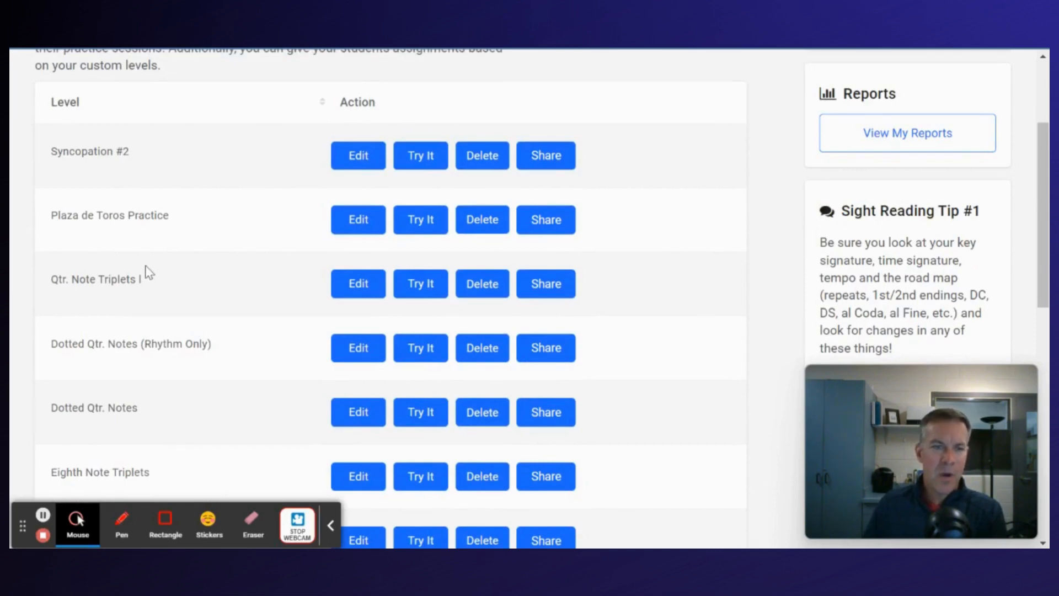
scroll(147, 270, "down", 3)
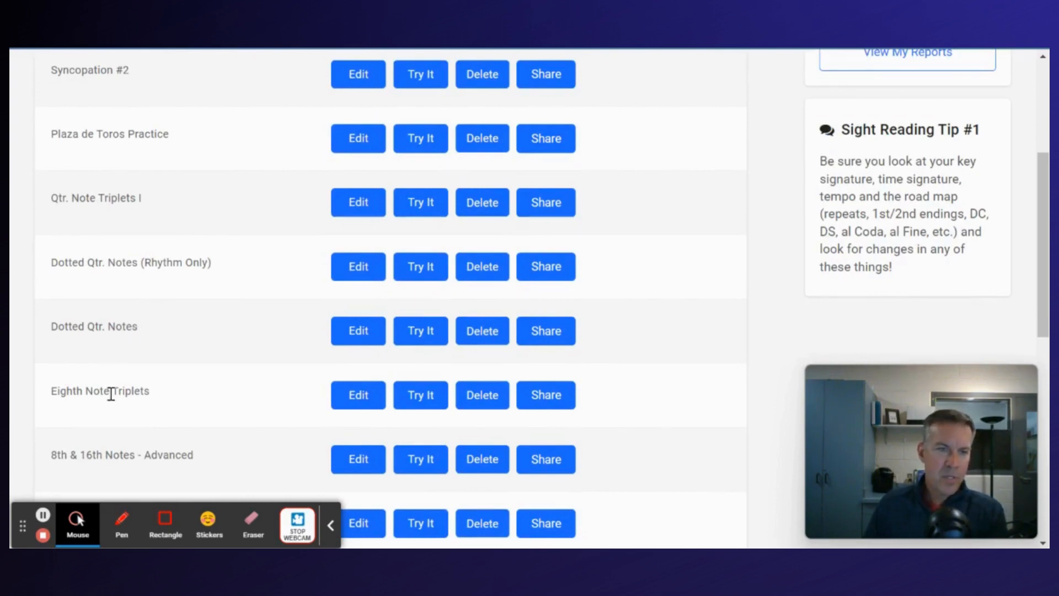
scroll(119, 307, "down", 3)
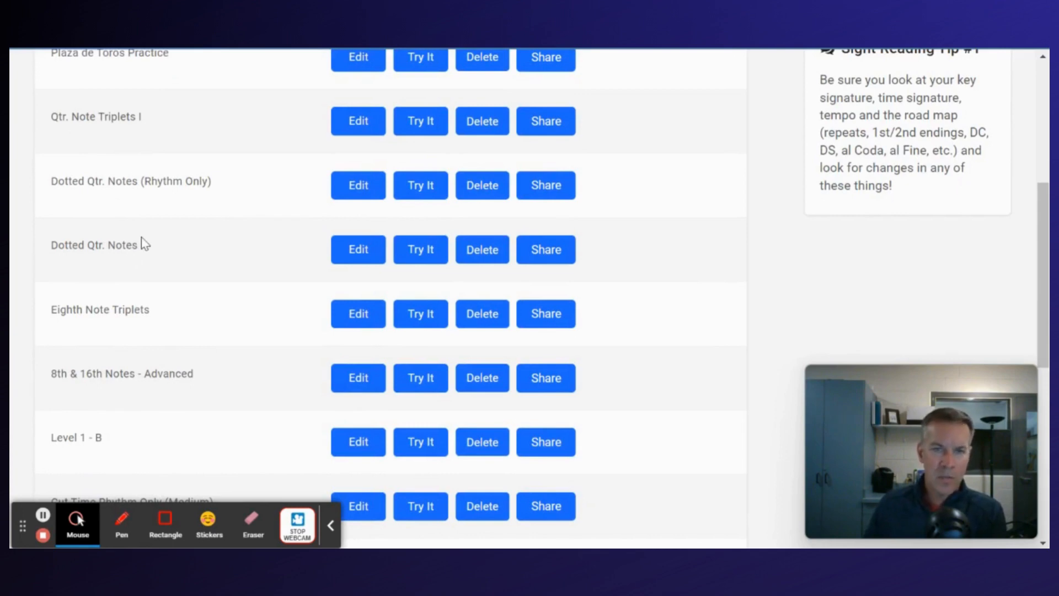
scroll(145, 243, "down", 1)
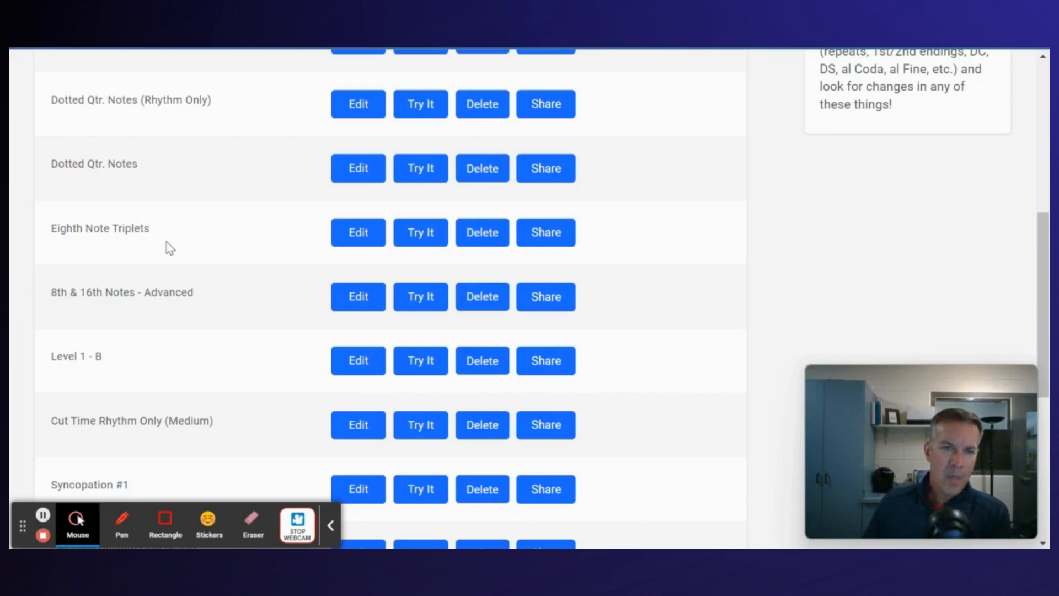
scroll(181, 270, "up", 2)
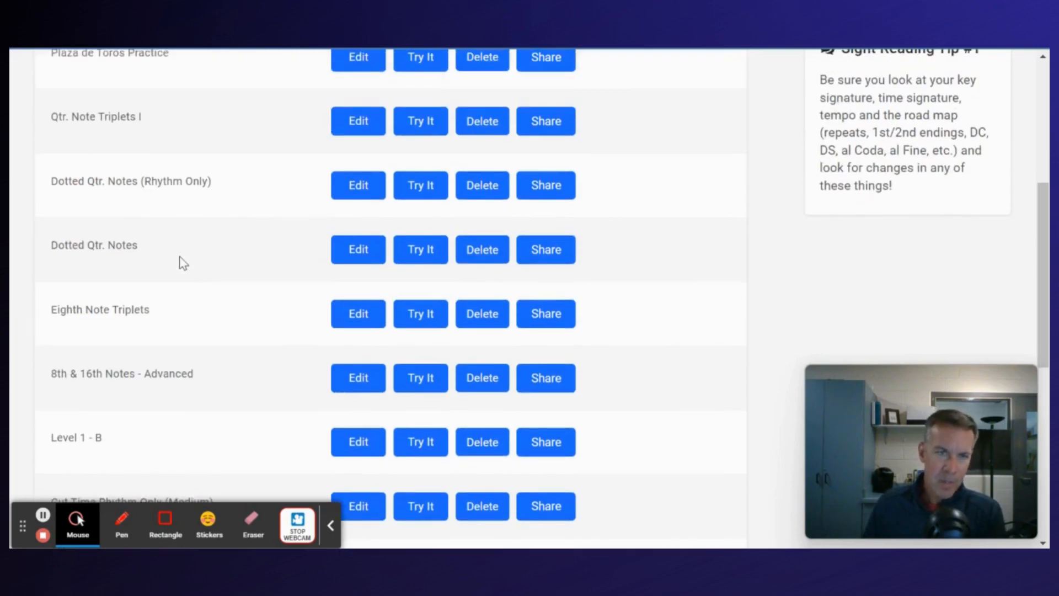
scroll(239, 155, "up", 6)
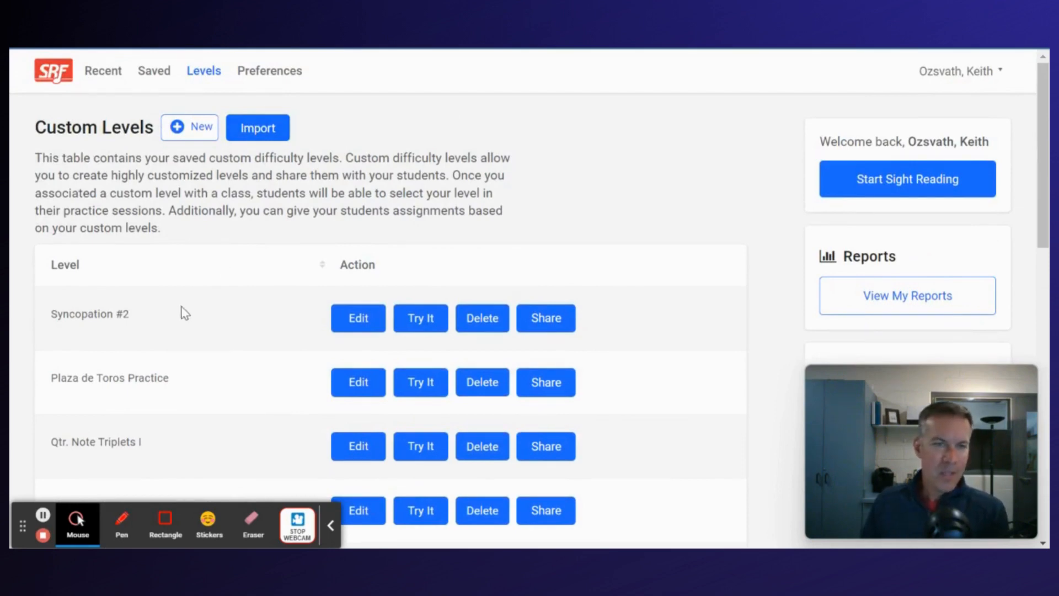
scroll(176, 309, "down", 2)
scroll(177, 305, "down", 2)
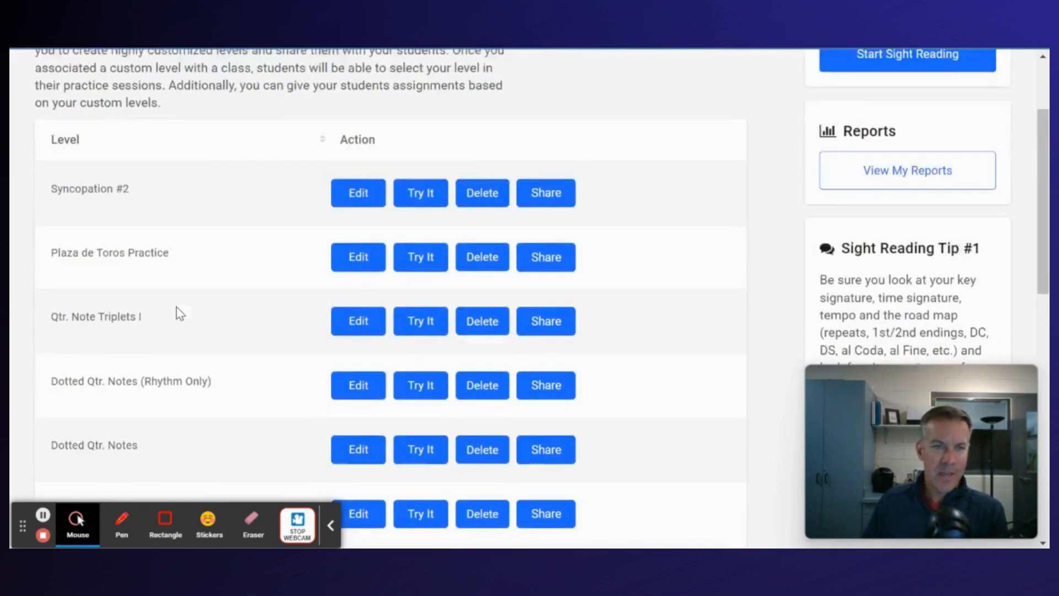